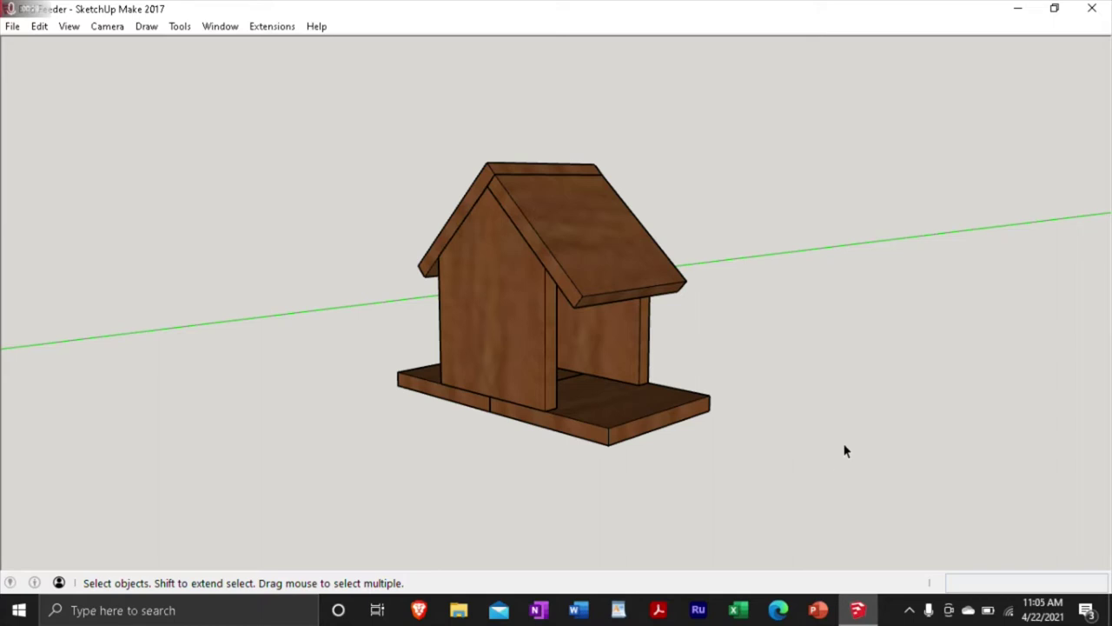
- Draw a 7.5 by 7.5 inch square flat on the ground beside the finished feeder
{"action": "key", "text": "o"}
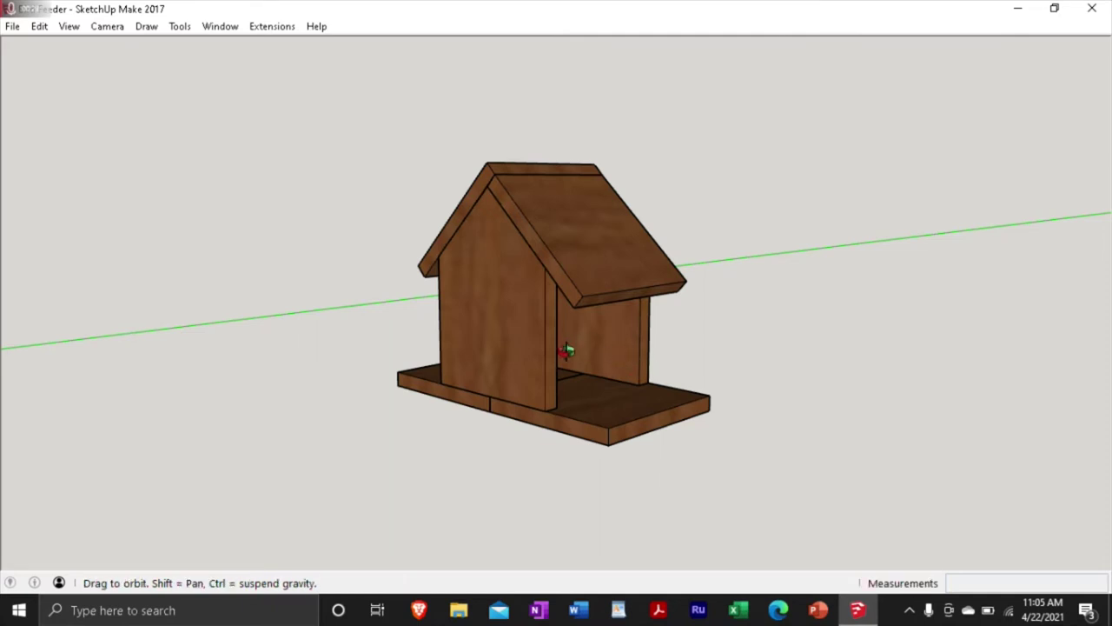
{"action": "mouse_move", "coordinate": [626, 322]}
{"action": "left_mouse_down"}
{"action": "mouse_move", "coordinate": [422, 325]}
{"action": "mouse_move", "coordinate": [318, 313]}
{"action": "mouse_move", "coordinate": [651, 342]}
{"action": "mouse_move", "coordinate": [738, 339]}
{"action": "mouse_move", "coordinate": [904, 306]}
{"action": "mouse_move", "coordinate": [916, 293]}
{"action": "mouse_move", "coordinate": [529, 281]}
{"action": "mouse_move", "coordinate": [438, 293]}
{"action": "mouse_move", "coordinate": [480, 344]}
{"action": "mouse_move", "coordinate": [599, 325]}
{"action": "mouse_move", "coordinate": [636, 339]}
{"action": "left_mouse_up"}
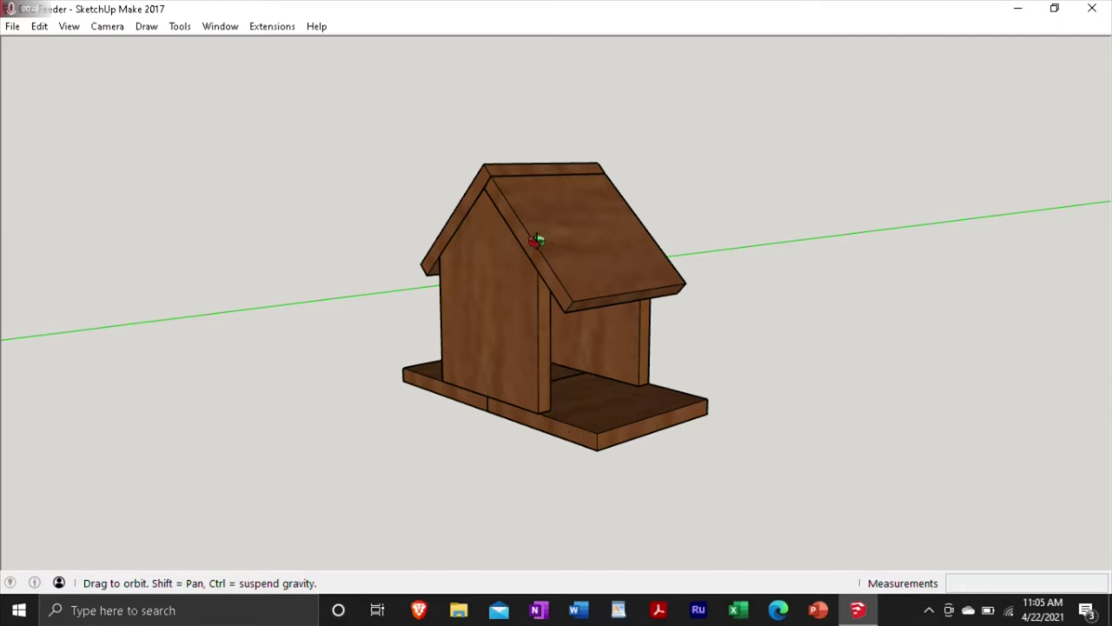
{"action": "left_click_drag", "start_coordinate": [596, 365], "coordinate": [653, 388]}
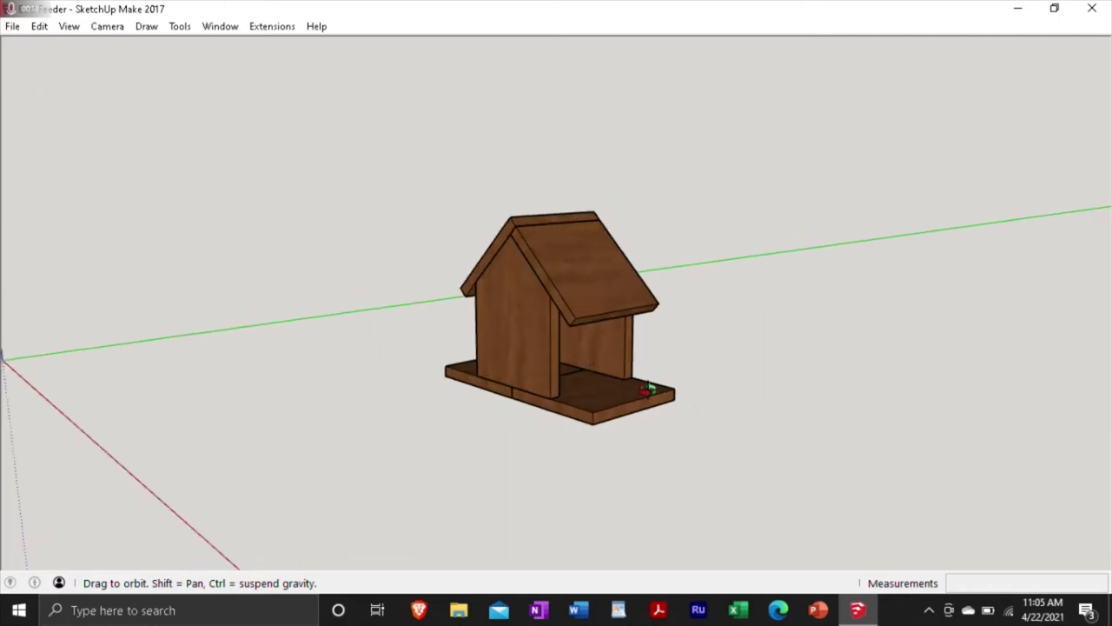
{"action": "left_click_drag", "start_coordinate": [482, 359], "coordinate": [316, 293], "text": "shift"}
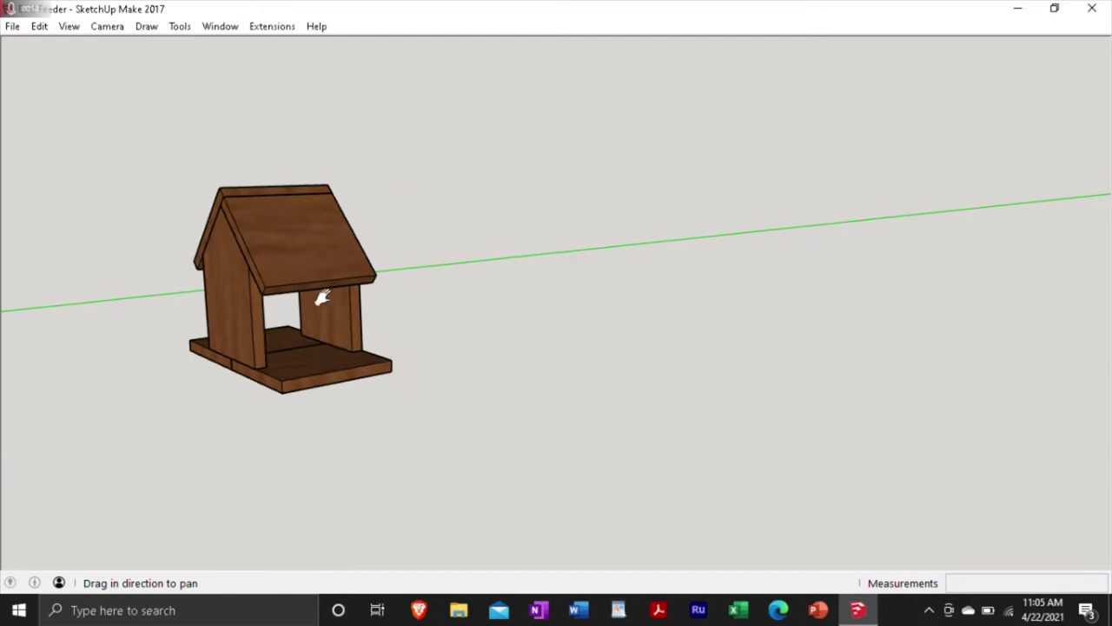
{"action": "key", "text": "r"}
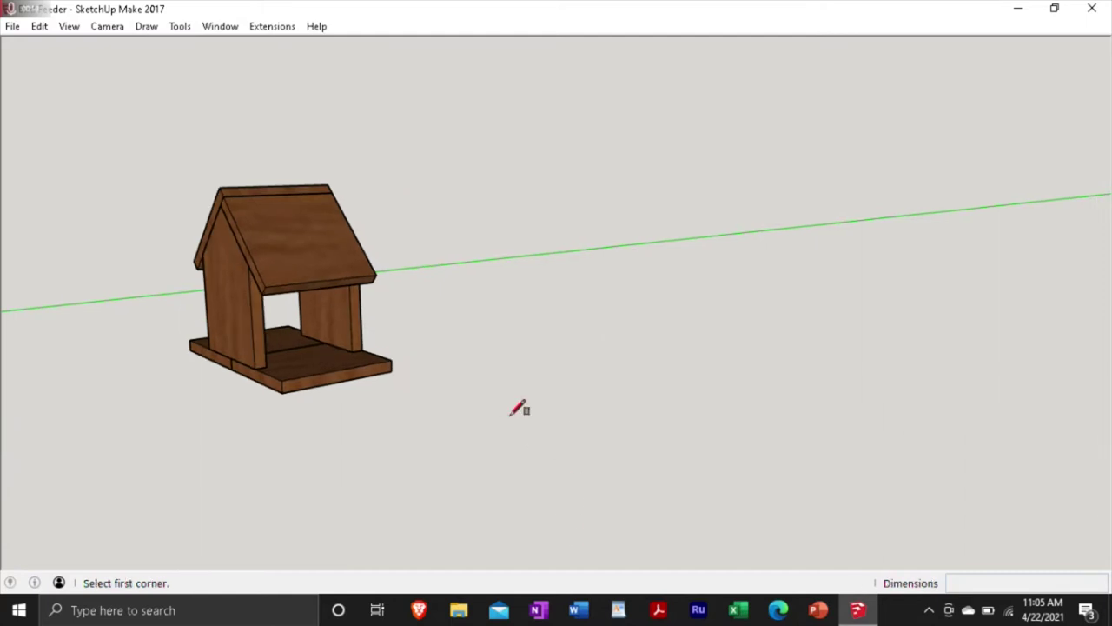
{"action": "left_click", "coordinate": [455, 442]}
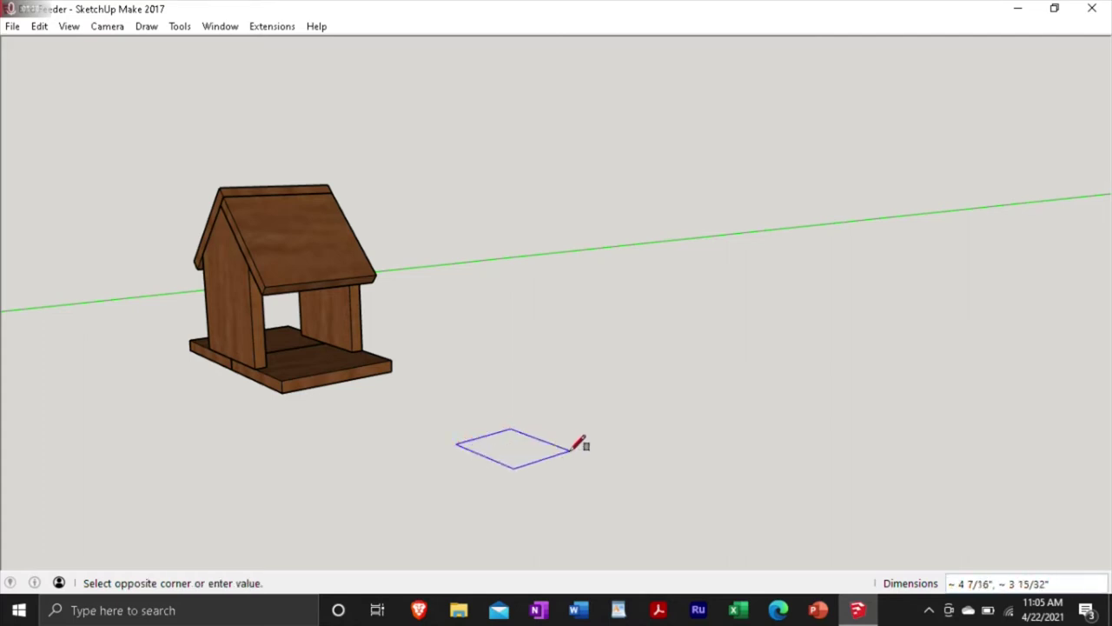
{"action": "type", "text": "7.5,7.5"}
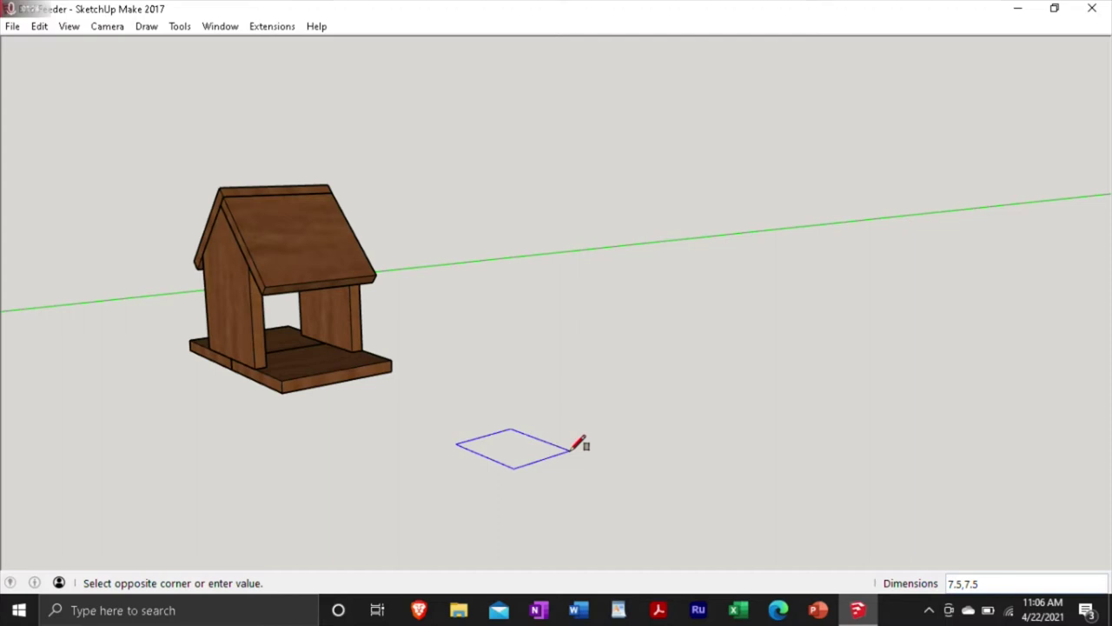
{"action": "key", "text": "Return"}
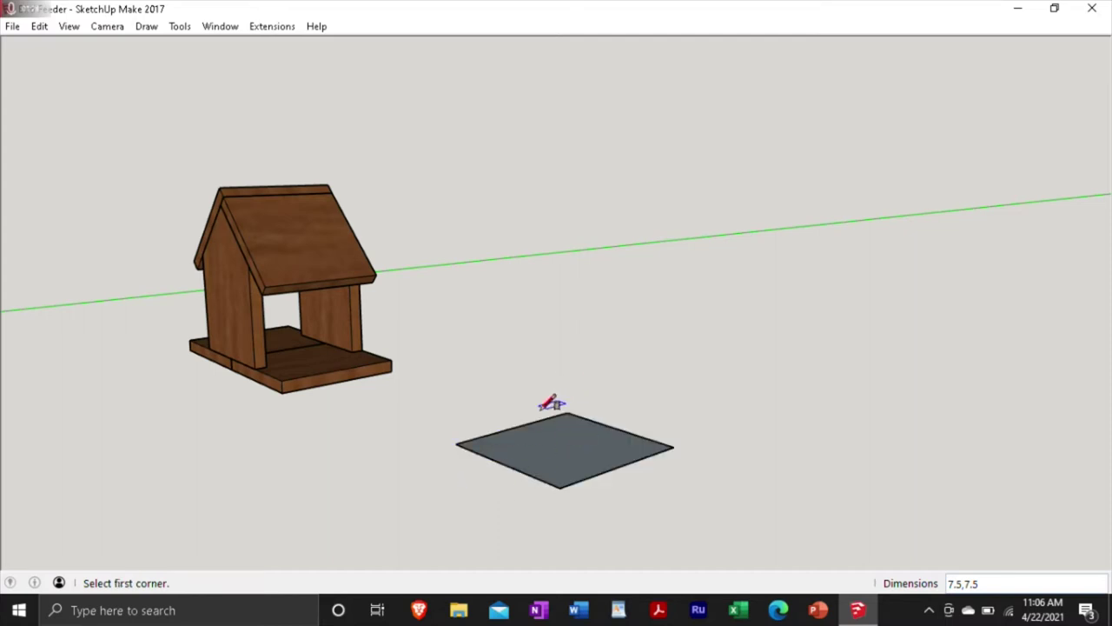
- Push/Pull the square up 0.75 inch to form a base panel
{"action": "key", "text": "p"}
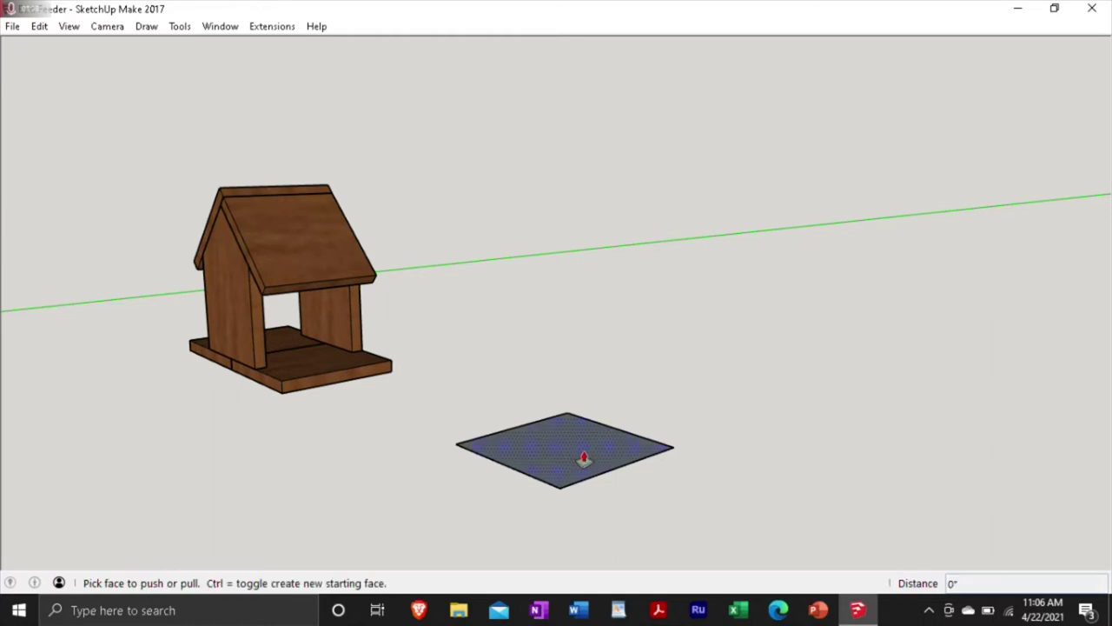
{"action": "left_click", "coordinate": [584, 452]}
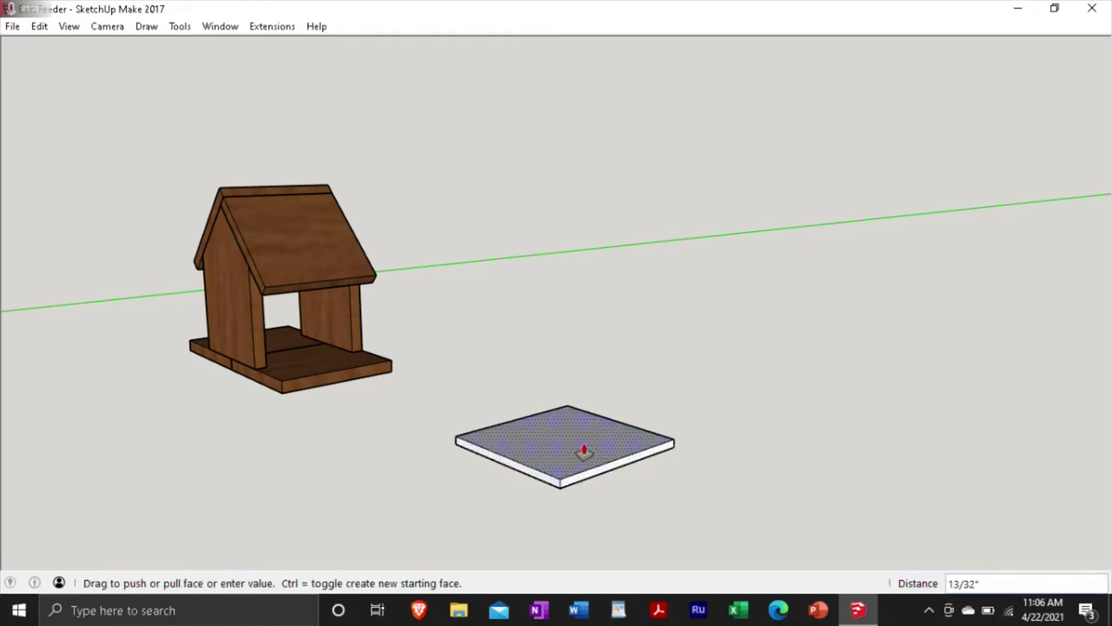
{"action": "type", "text": ".75"}
{"action": "key", "text": "Return"}
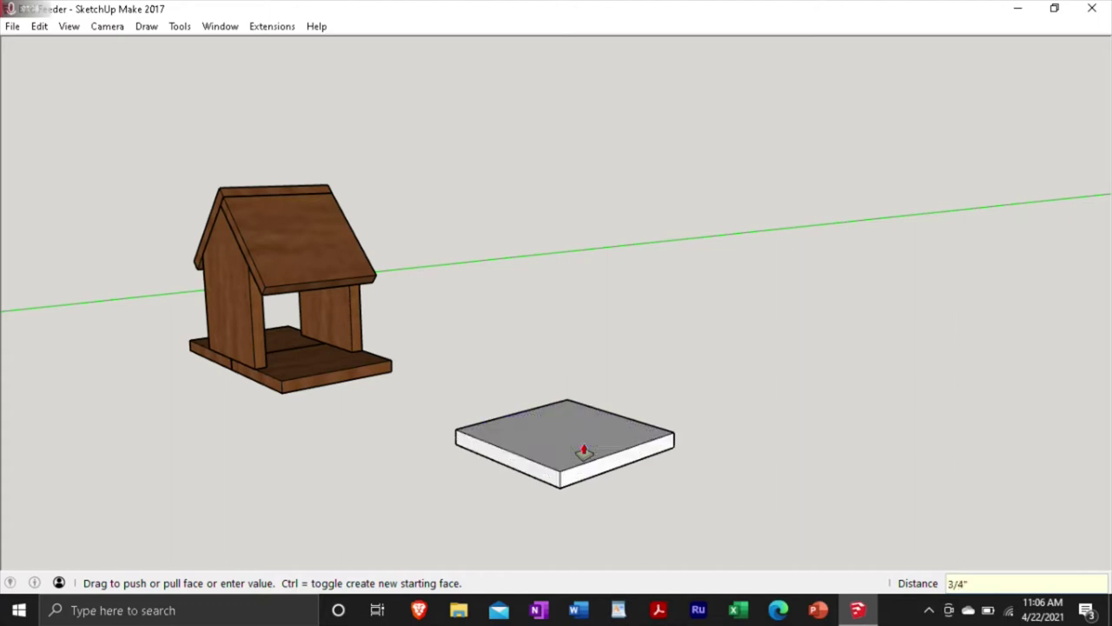
- Select the whole base panel and make it a component
{"action": "key", "text": "space"}
{"action": "triple_click", "coordinate": [568, 446]}
{"action": "key", "text": "g"}
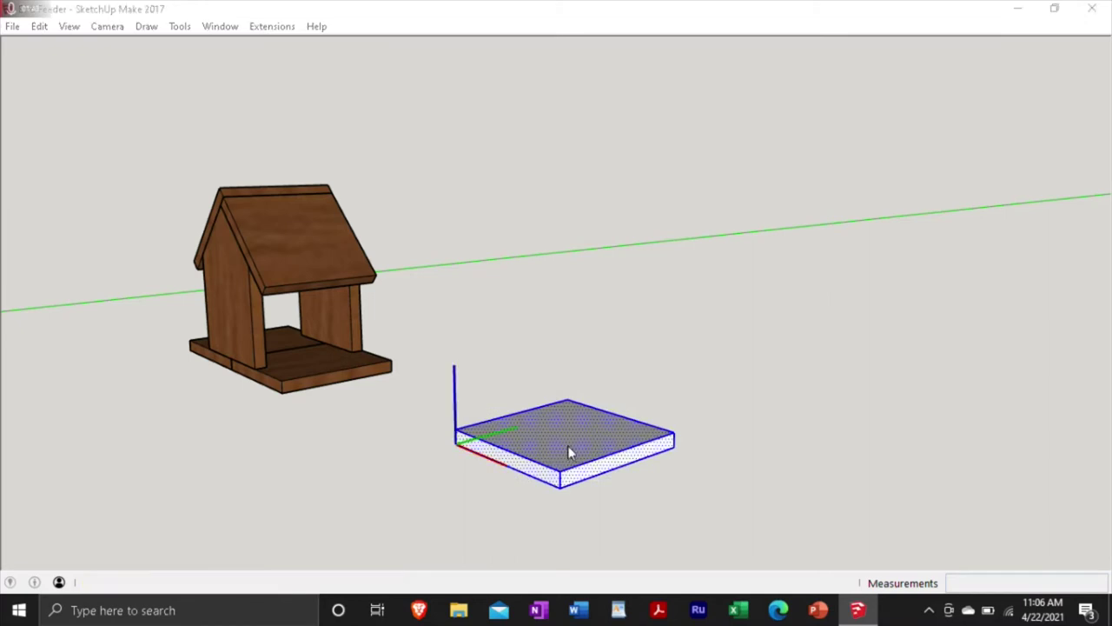
{"action": "key", "text": "Return"}
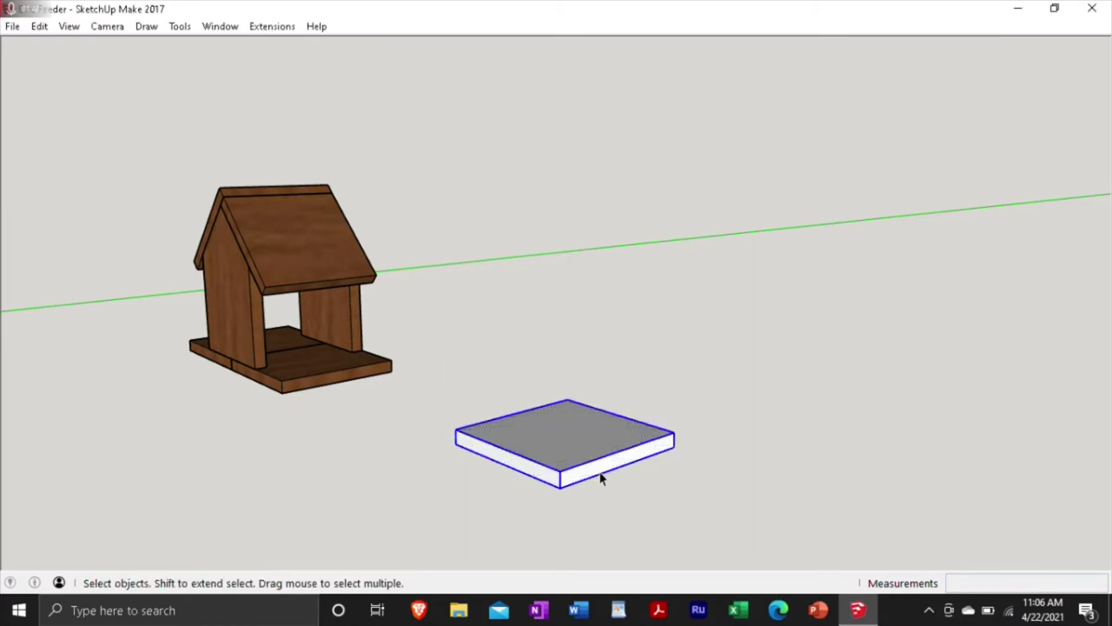
- Copy the base panel from corner to corner so the two panels sit end to end, and clear the selection
{"action": "key", "text": "o"}
{"action": "left_click_drag", "start_coordinate": [663, 521], "coordinate": [481, 456]}
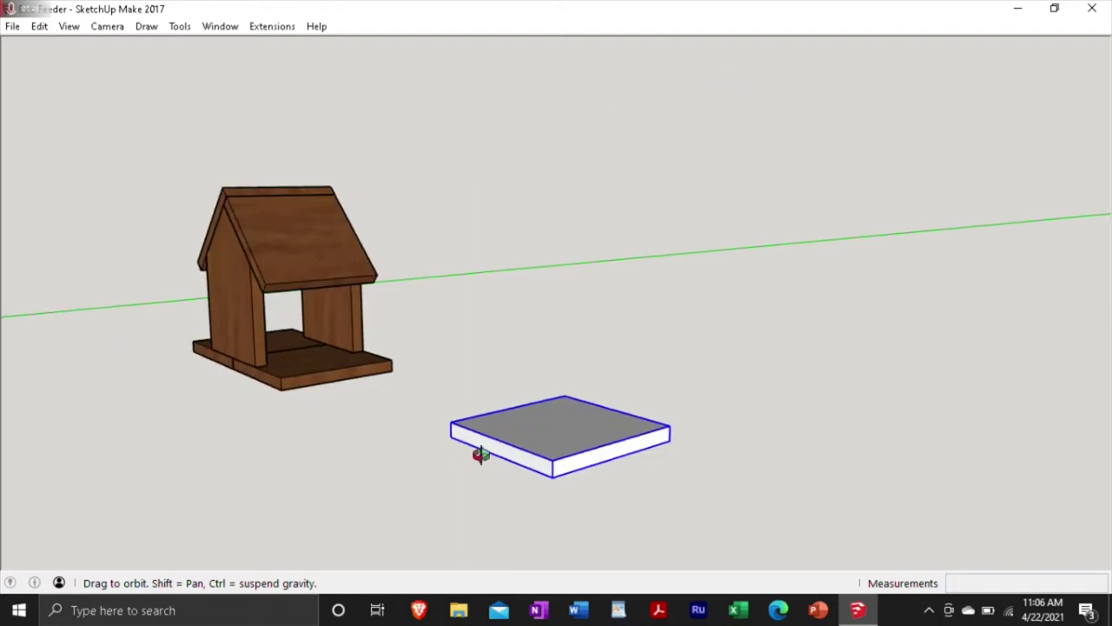
{"action": "key", "text": "m"}
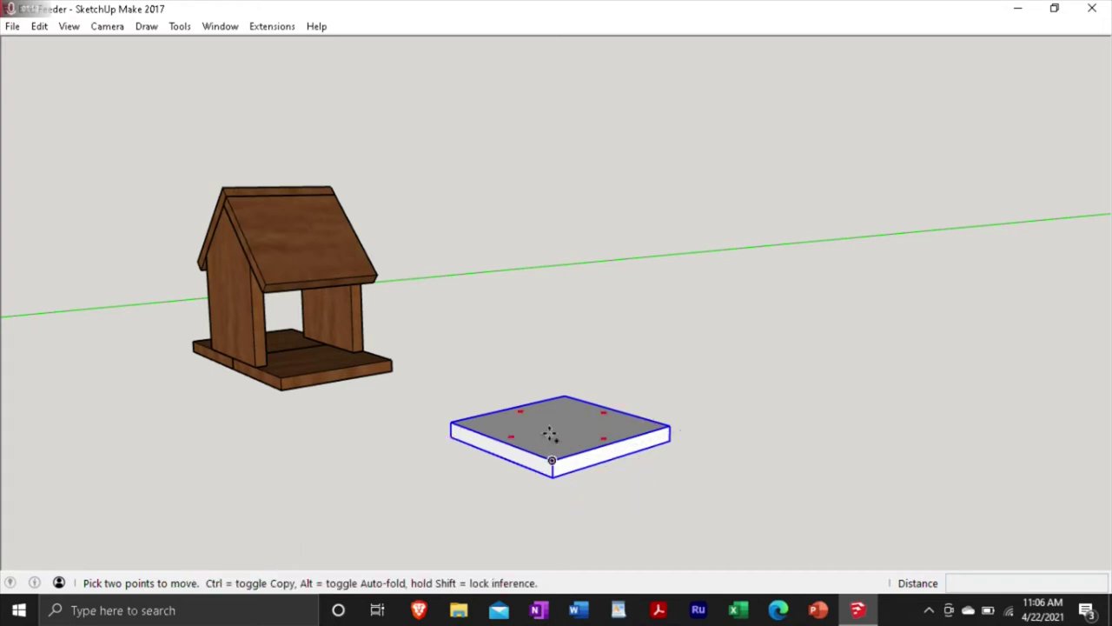
{"action": "left_click", "coordinate": [542, 433]}
{"action": "left_click", "coordinate": [451, 423]}
{"action": "key", "text": "ctrl"}
{"action": "left_click", "coordinate": [553, 461]}
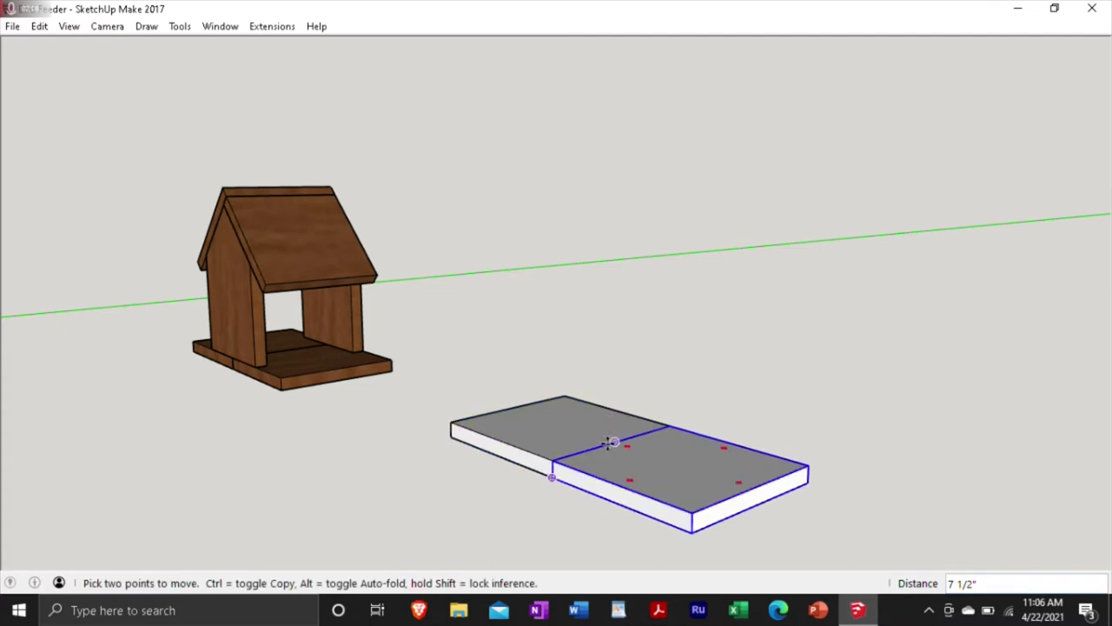
{"action": "key", "text": "space"}
{"action": "left_click", "coordinate": [492, 506]}
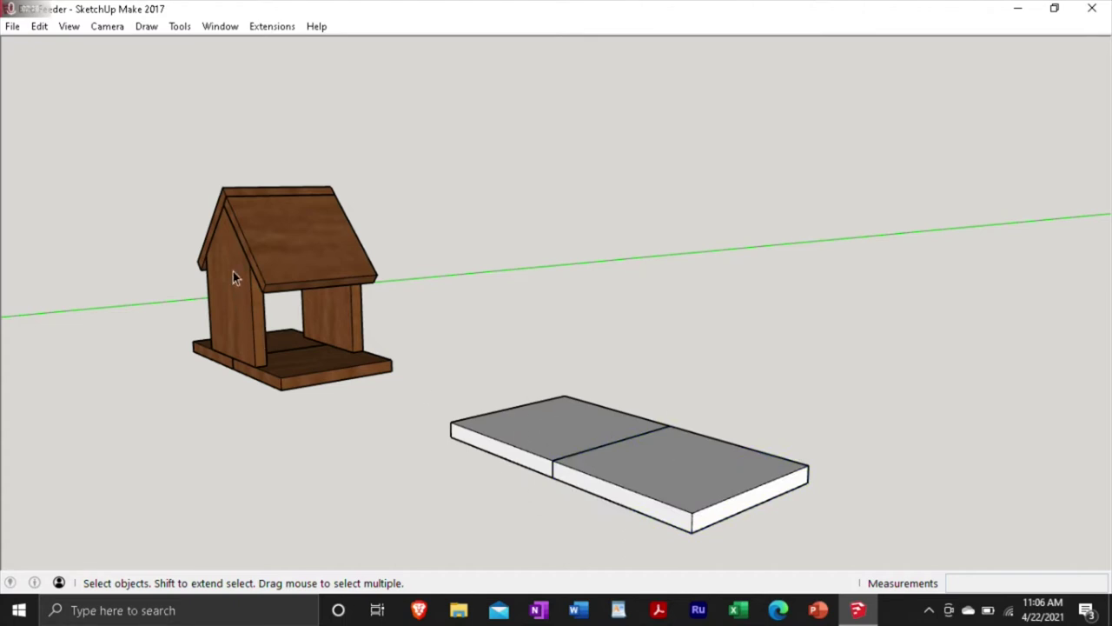
- Draw an upright rectangle about 7 1/8 inches wide and 10 inches high from the midpoint of the first panel's front top edge
{"action": "middle_click_drag", "start_coordinate": [435, 440], "coordinate": [580, 448]}
{"action": "scroll", "coordinate": [591, 449], "scroll_direction": "up", "scroll_amount": 2}
{"action": "key", "text": "d"}
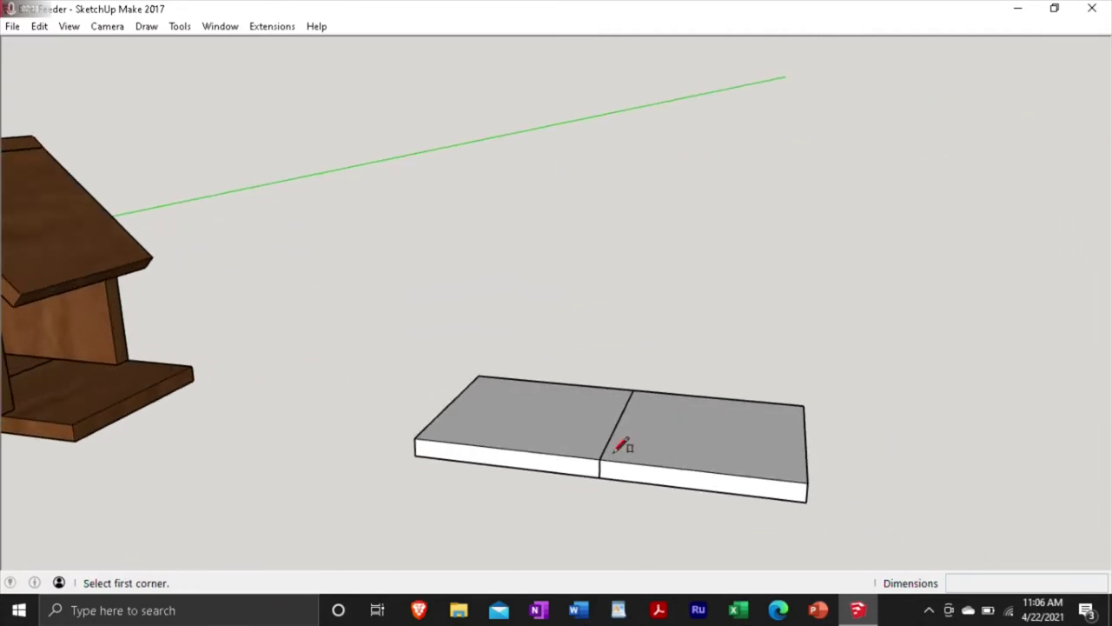
{"action": "left_click", "coordinate": [505, 447]}
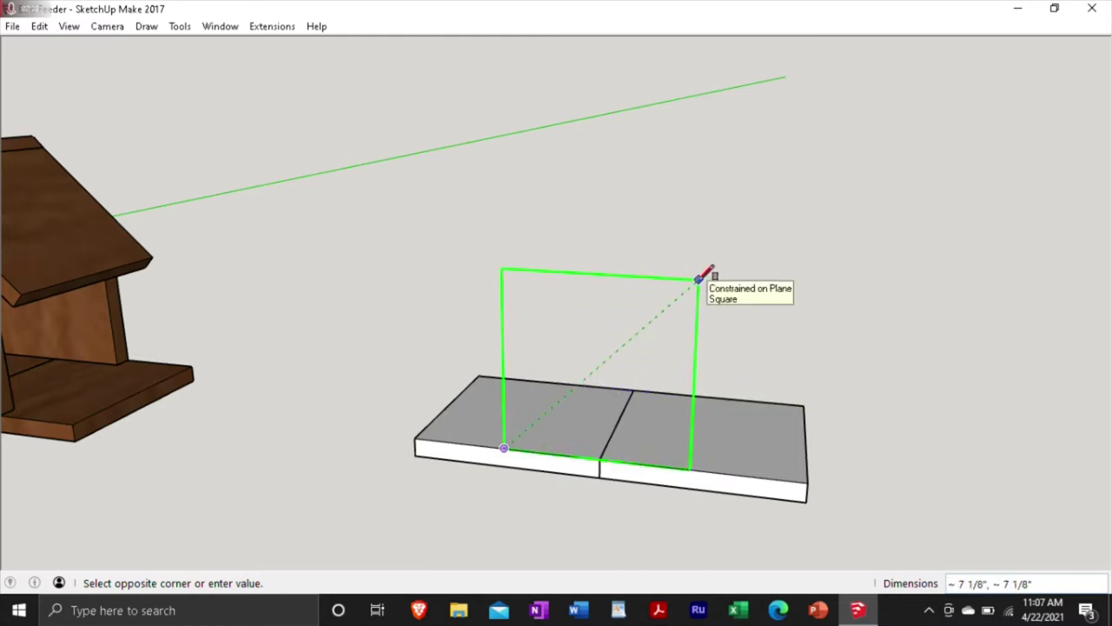
{"action": "type", "text": ",10"}
{"action": "key", "text": "Return"}
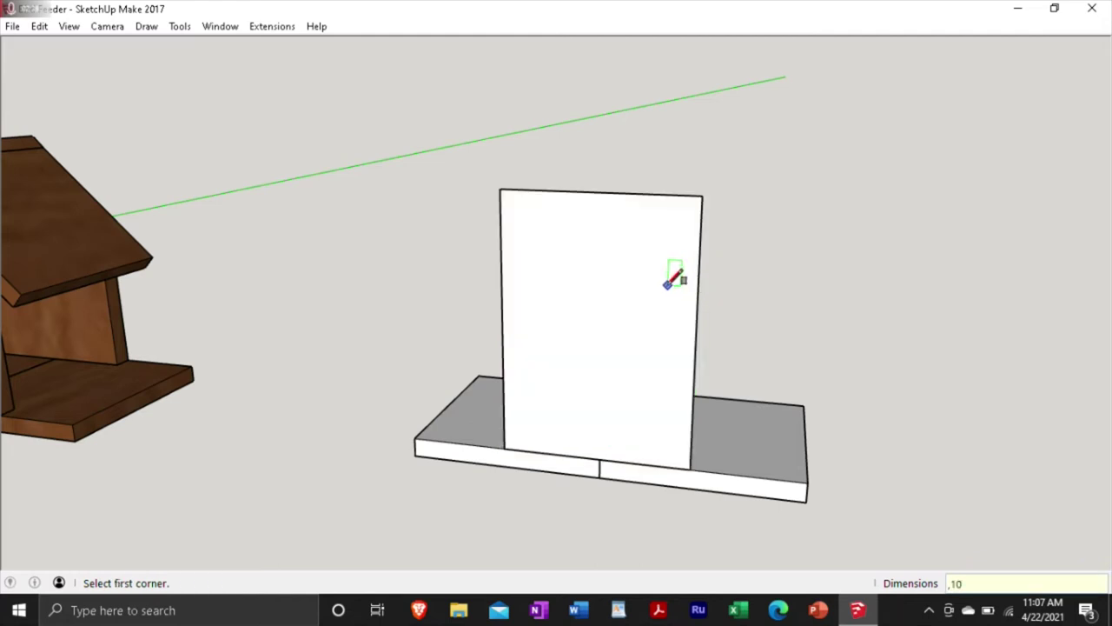
- Push/Pull the upright rectangle 0.75 inch over the base to form the end wall
{"action": "key", "text": "p"}
{"action": "left_click", "coordinate": [664, 302]}
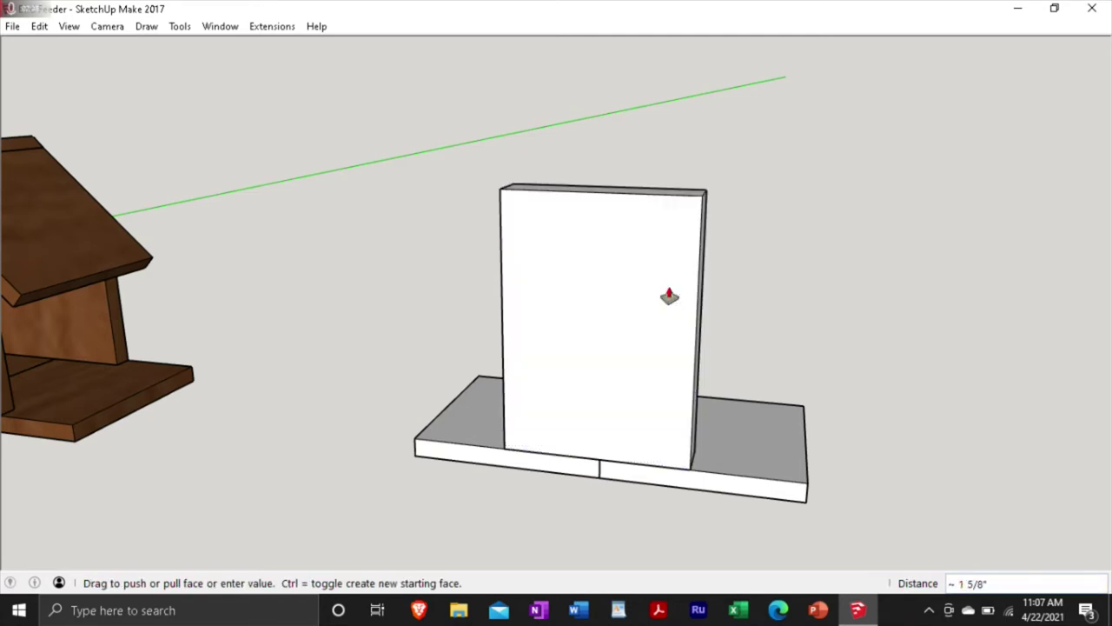
{"action": "type", "text": ".75"}
{"action": "key", "text": "Return"}
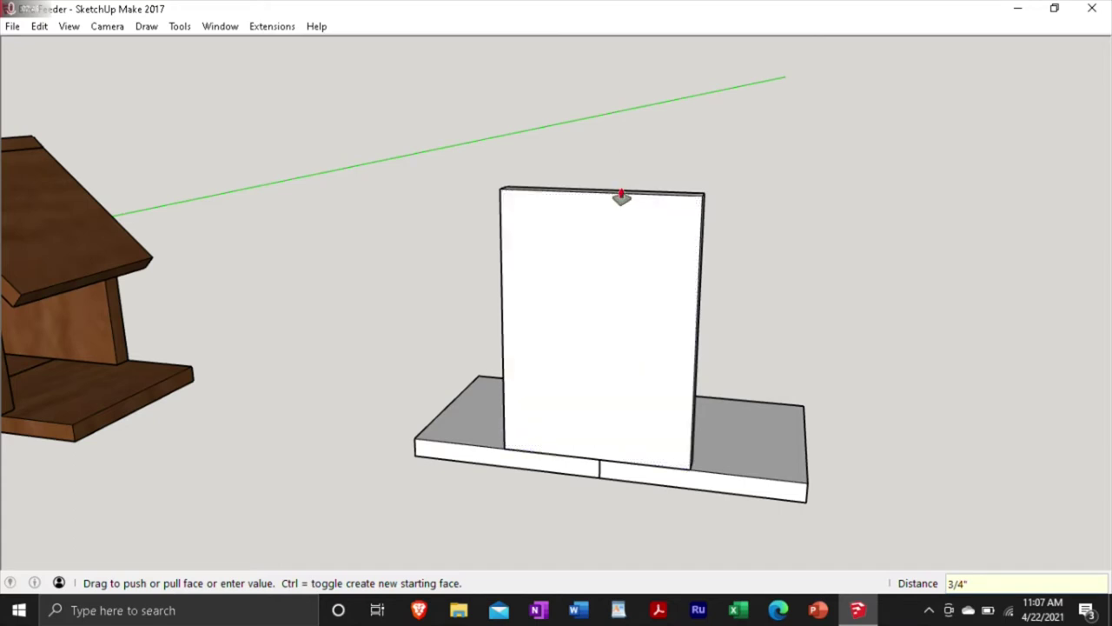
- Draw a line across the wall's top face between the midpoints of its two long edges
{"action": "scroll", "coordinate": [621, 198], "scroll_direction": "up", "scroll_amount": 3}
{"action": "middle_click_drag", "start_coordinate": [623, 195], "coordinate": [646, 305]}
{"action": "key", "text": "l"}
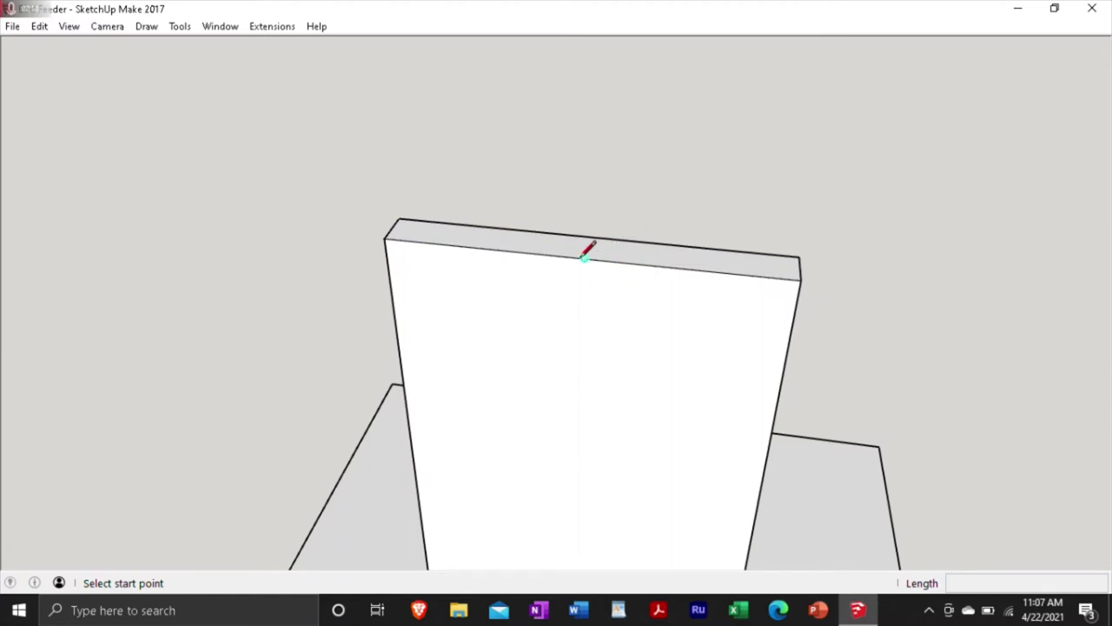
{"action": "left_click", "coordinate": [584, 257]}
{"action": "left_click", "coordinate": [590, 237]}
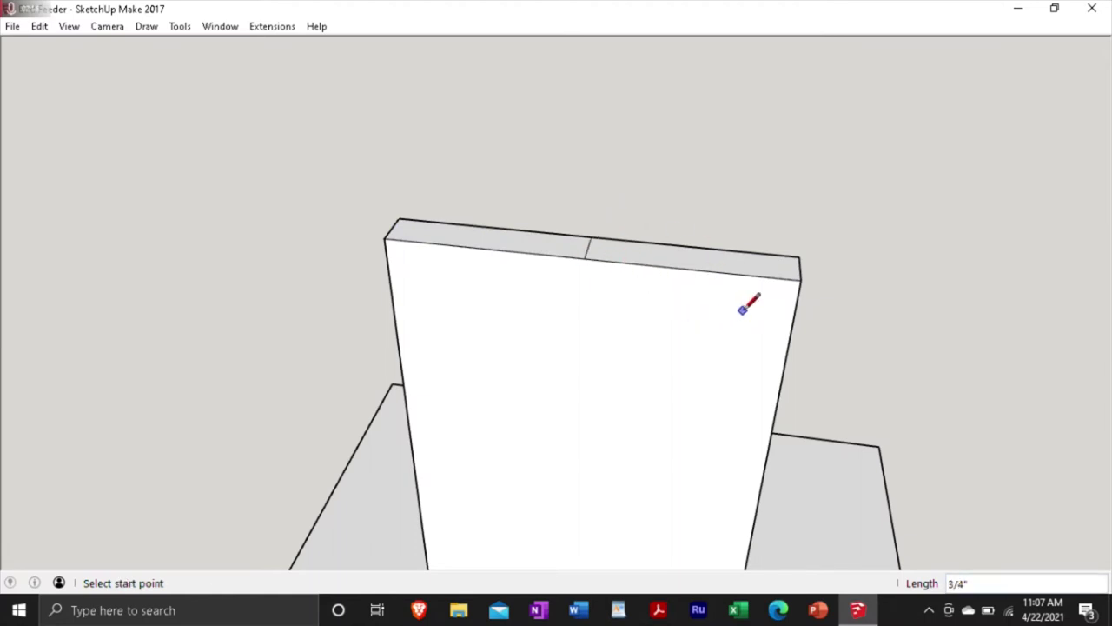
- Move the right end edge of the wall's top down 3.5 inches along the blue axis to slope that side
{"action": "middle_click_drag", "start_coordinate": [744, 310], "coordinate": [601, 283]}
{"action": "key", "text": "m"}
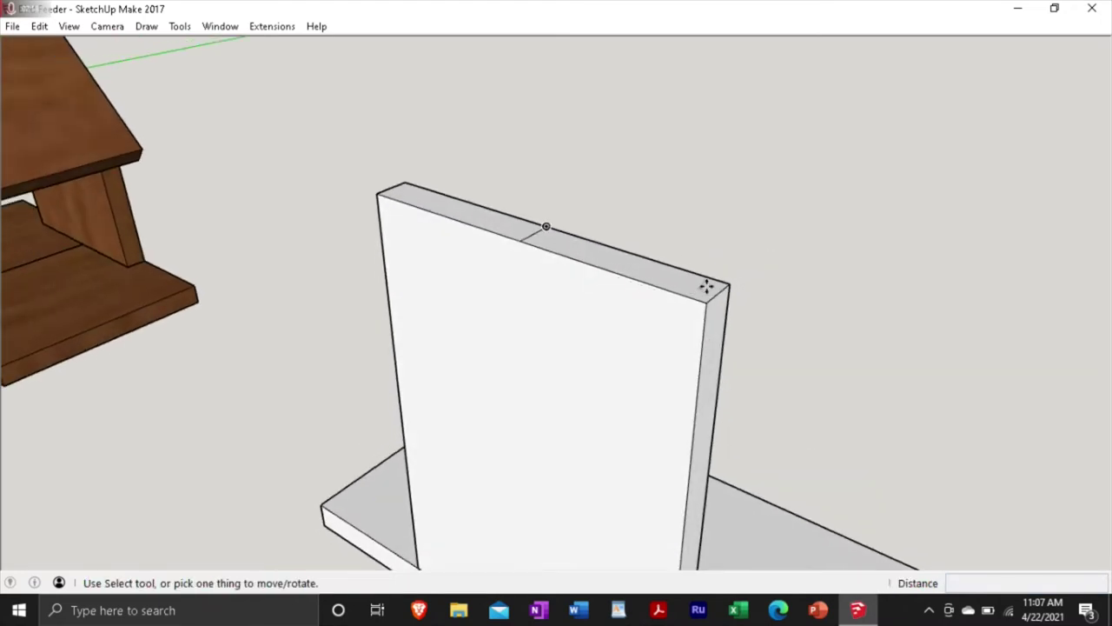
{"action": "left_click", "coordinate": [718, 292]}
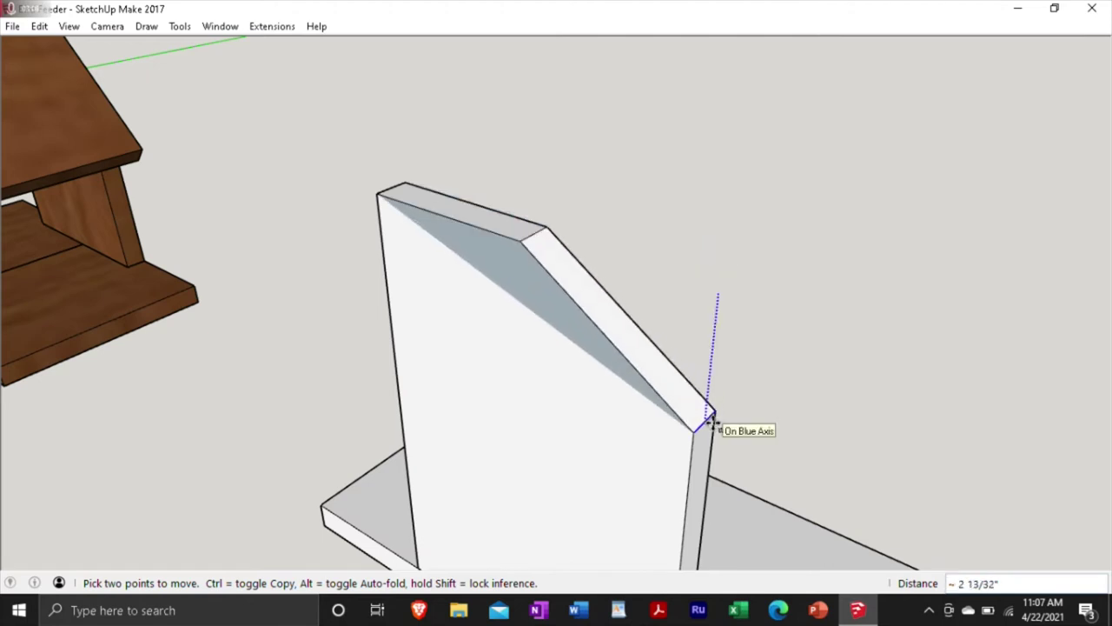
{"action": "type", "text": "3.5"}
{"action": "key", "text": "Return"}
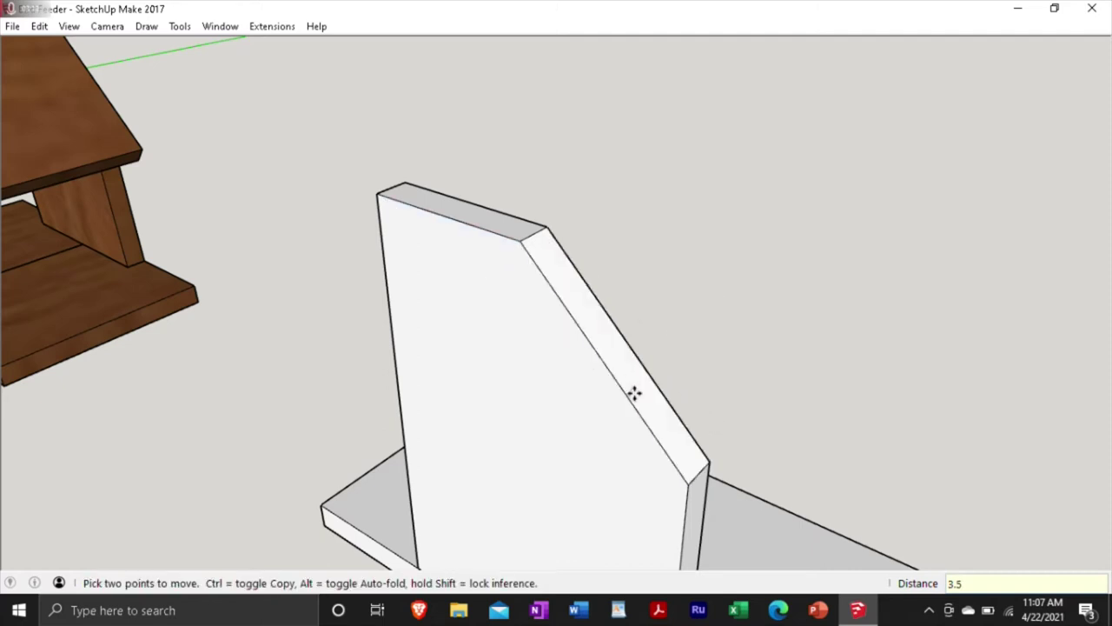
- Move the left end edge of the wall's top down 3.5 inches along the blue axis to complete the gable
{"action": "key", "text": "o"}
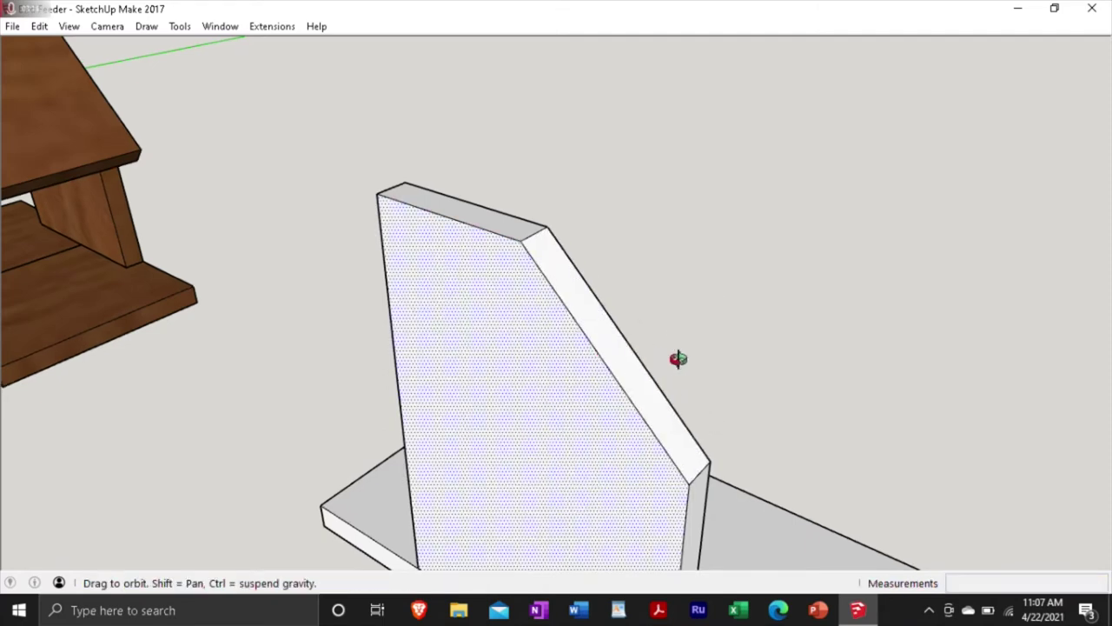
{"action": "left_click_drag", "start_coordinate": [678, 358], "coordinate": [744, 365]}
{"action": "key", "text": "m"}
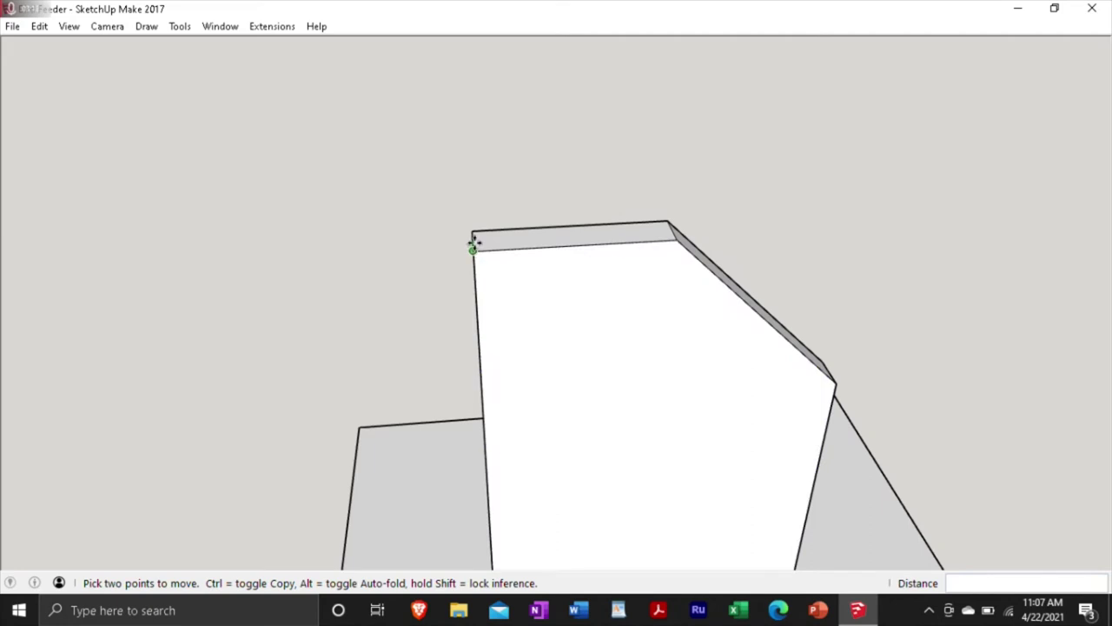
{"action": "left_click", "coordinate": [472, 233]}
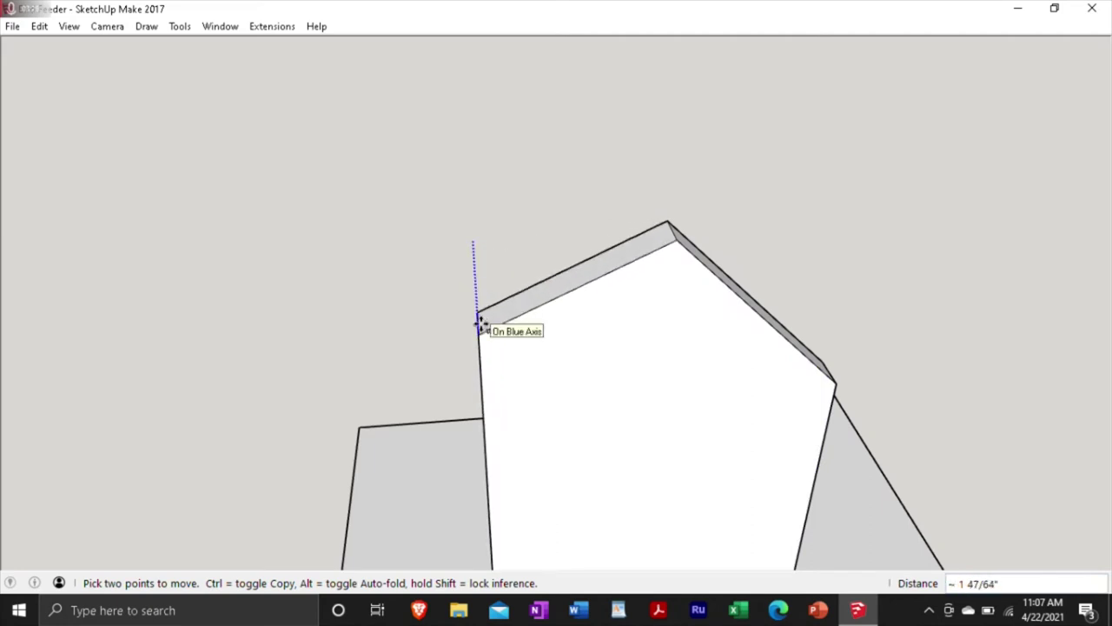
{"action": "type", "text": "3.5"}
{"action": "key", "text": "Return"}
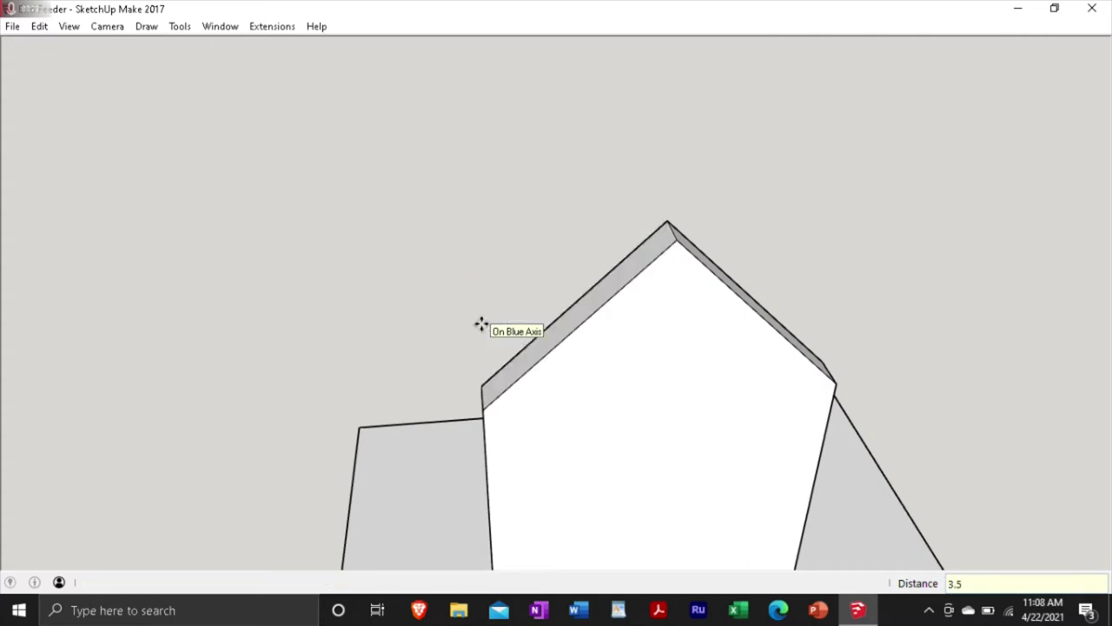
{"action": "key", "text": "space"}
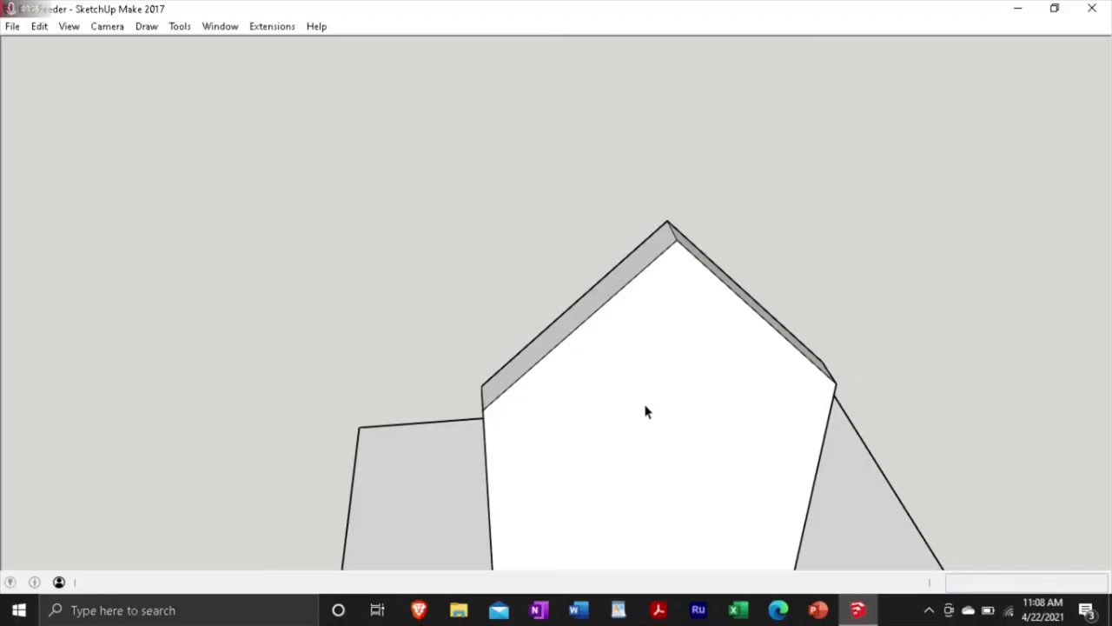
- Select the whole gabled end wall and make it a component with the default name and settings
{"action": "middle_click_drag", "start_coordinate": [645, 412], "coordinate": [644, 402]}
{"action": "middle_click_drag", "start_coordinate": [652, 444], "coordinate": [648, 443], "text": "shift"}
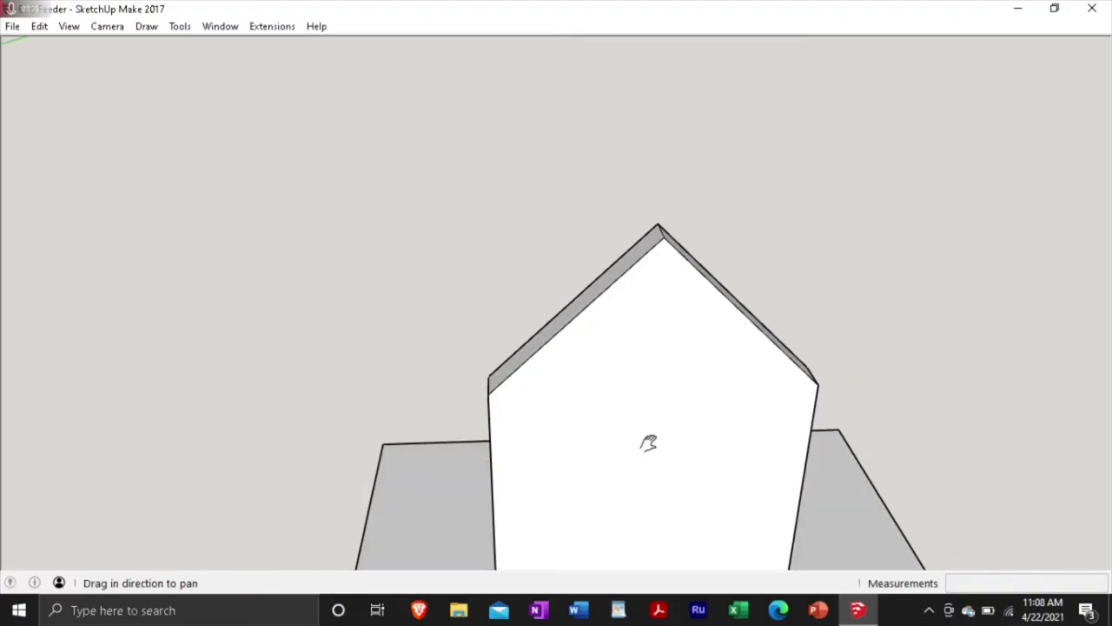
{"action": "scroll", "coordinate": [608, 335], "scroll_direction": "down", "scroll_amount": 3}
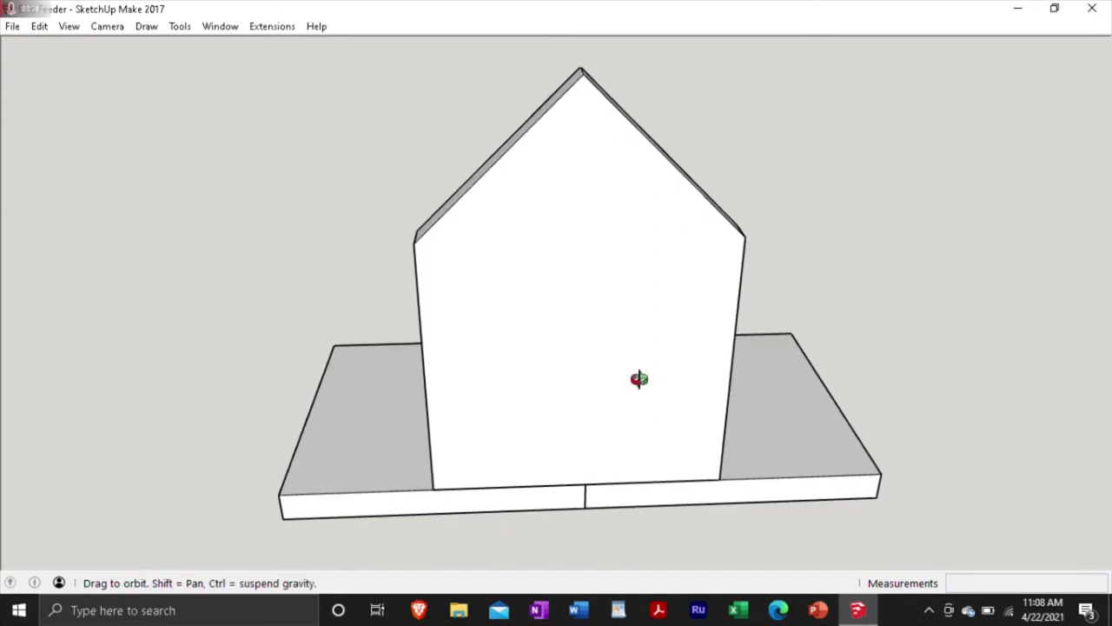
{"action": "middle_click_drag", "start_coordinate": [641, 377], "coordinate": [614, 335]}
{"action": "left_click", "coordinate": [594, 319]}
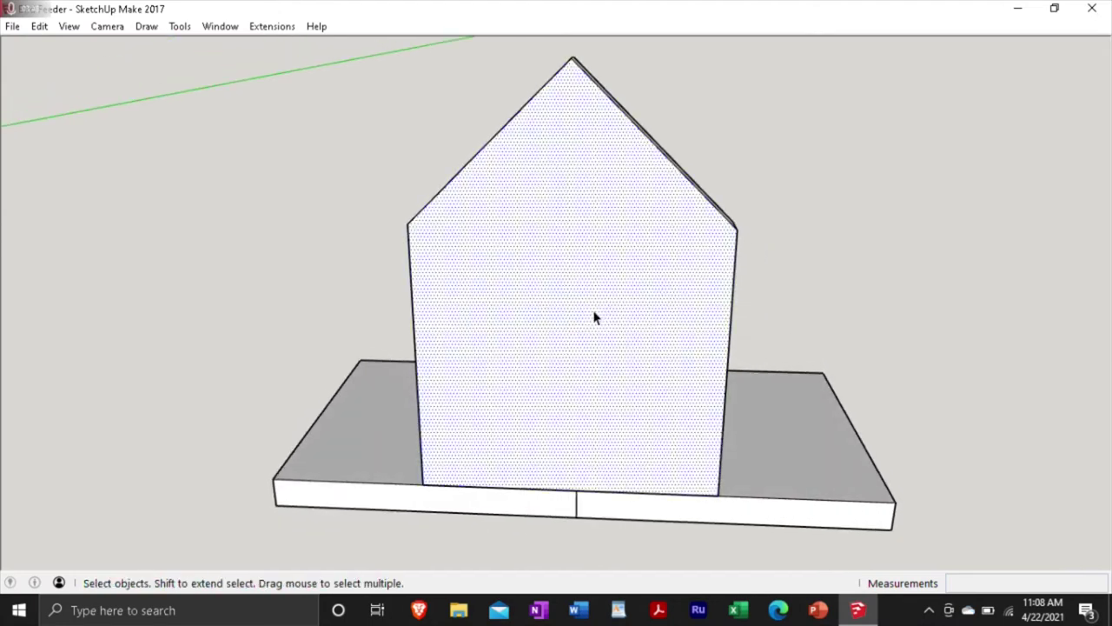
{"action": "key", "text": "g"}
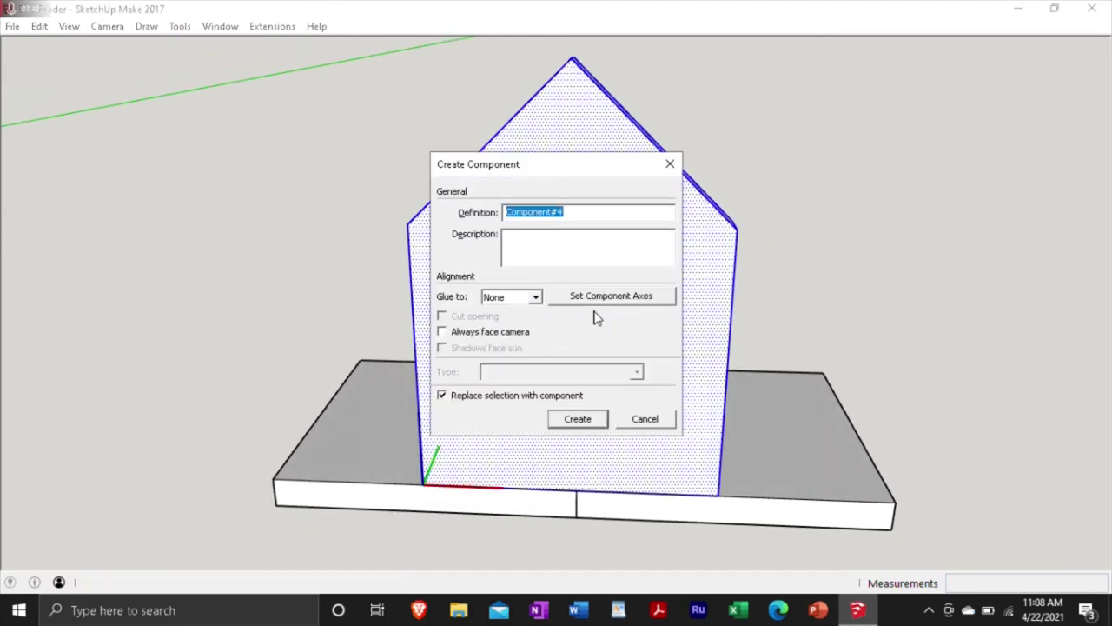
{"action": "key", "text": "Return"}
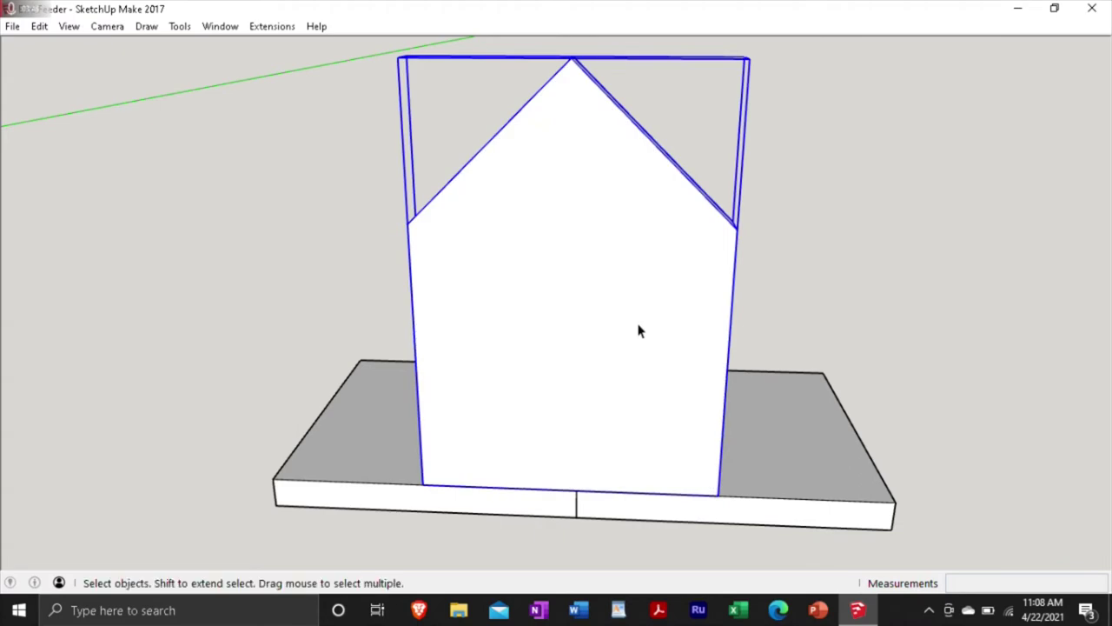
- Copy the end wall 6 3/4 inches along the green axis so it stands at the opposite edge of the base
{"action": "middle_click_drag", "start_coordinate": [857, 340], "coordinate": [439, 138]}
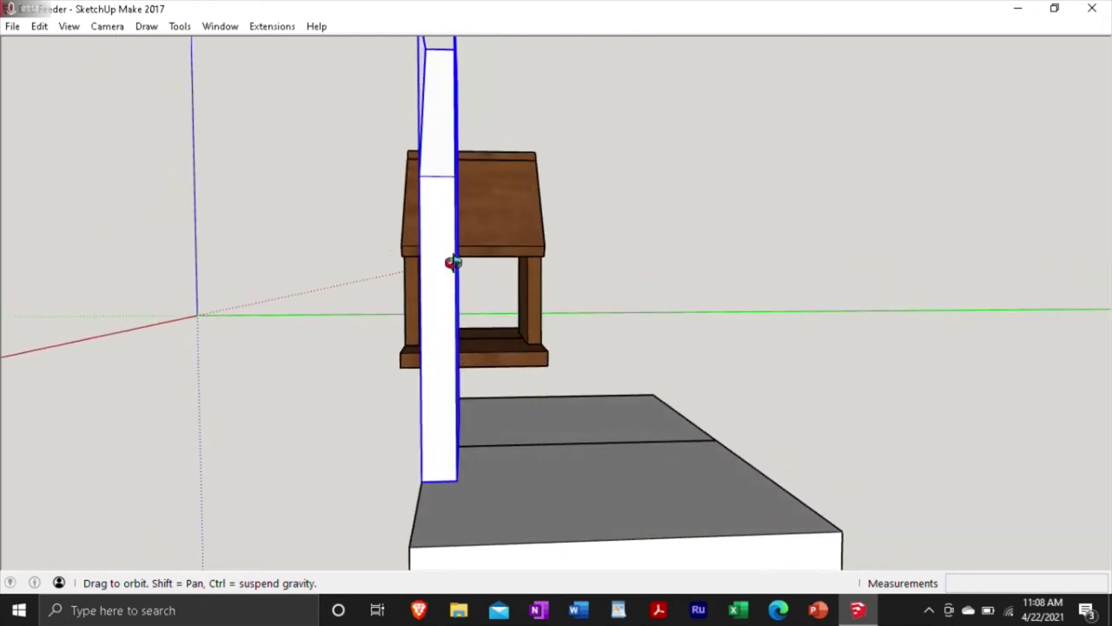
{"action": "key", "text": "m"}
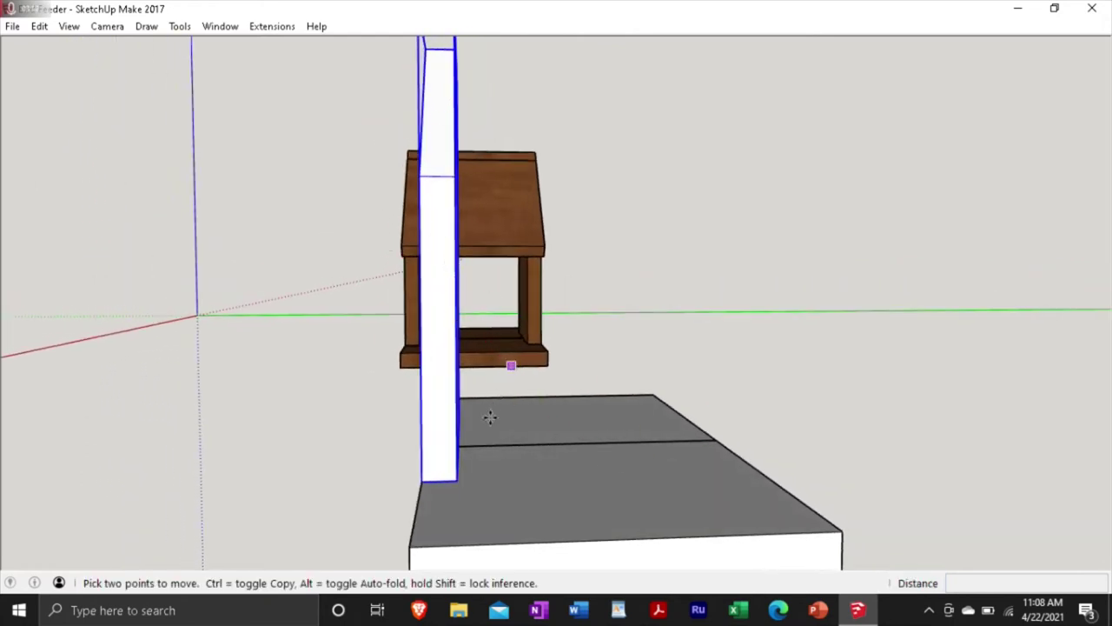
{"action": "key", "text": "ctrl"}
{"action": "left_click", "coordinate": [456, 481]}
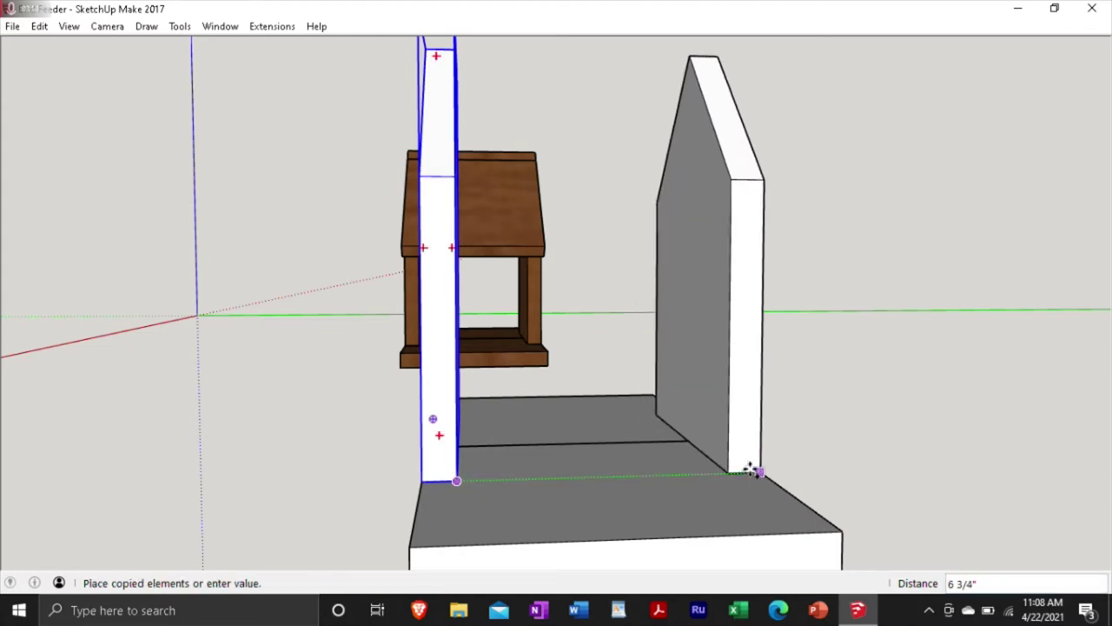
{"action": "left_click", "coordinate": [756, 472]}
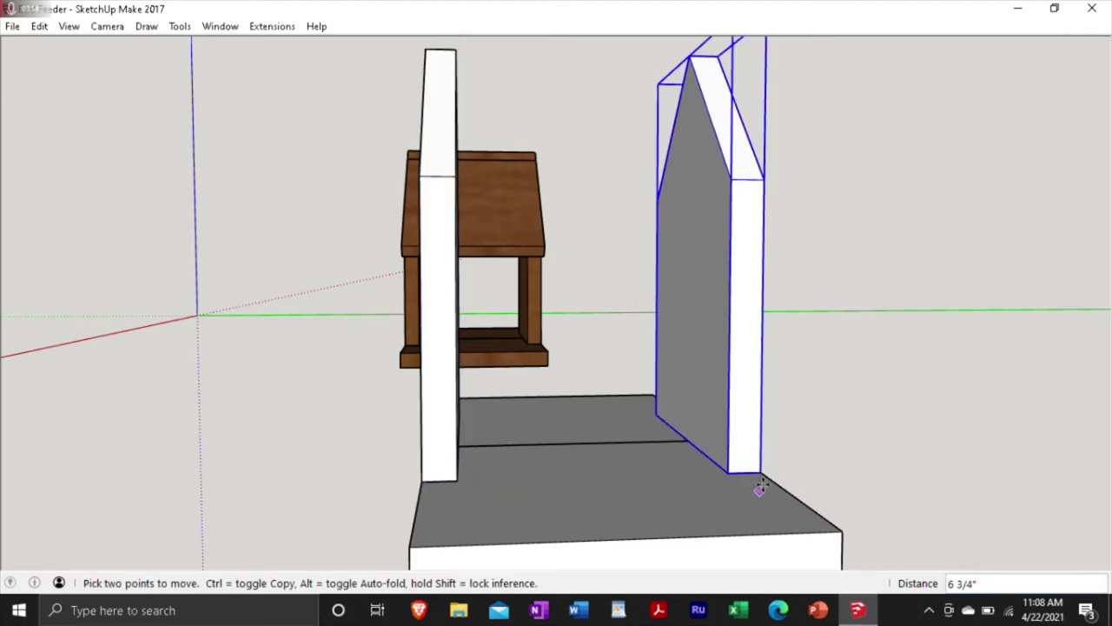
{"action": "key", "text": "space"}
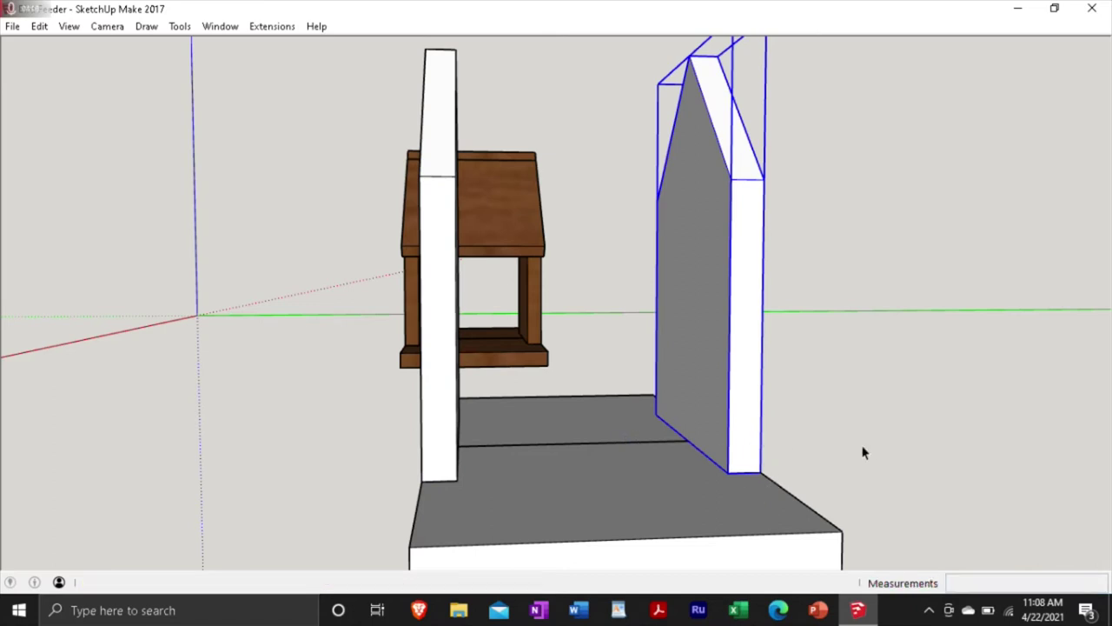
- Copy both base panels straight up 10 3/4 inches so their bottom seam rests on the gable peaks
{"action": "middle_click_drag", "start_coordinate": [434, 426], "coordinate": [571, 422]}
{"action": "middle_click_drag", "start_coordinate": [711, 430], "coordinate": [494, 427], "text": "shift"}
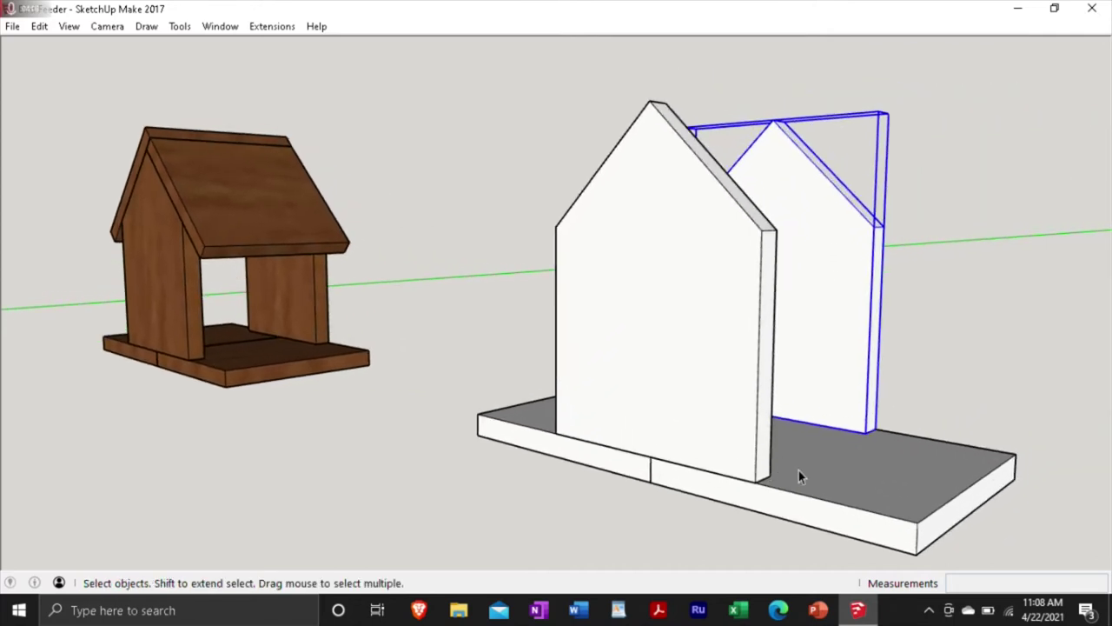
{"action": "left_click", "coordinate": [808, 495]}
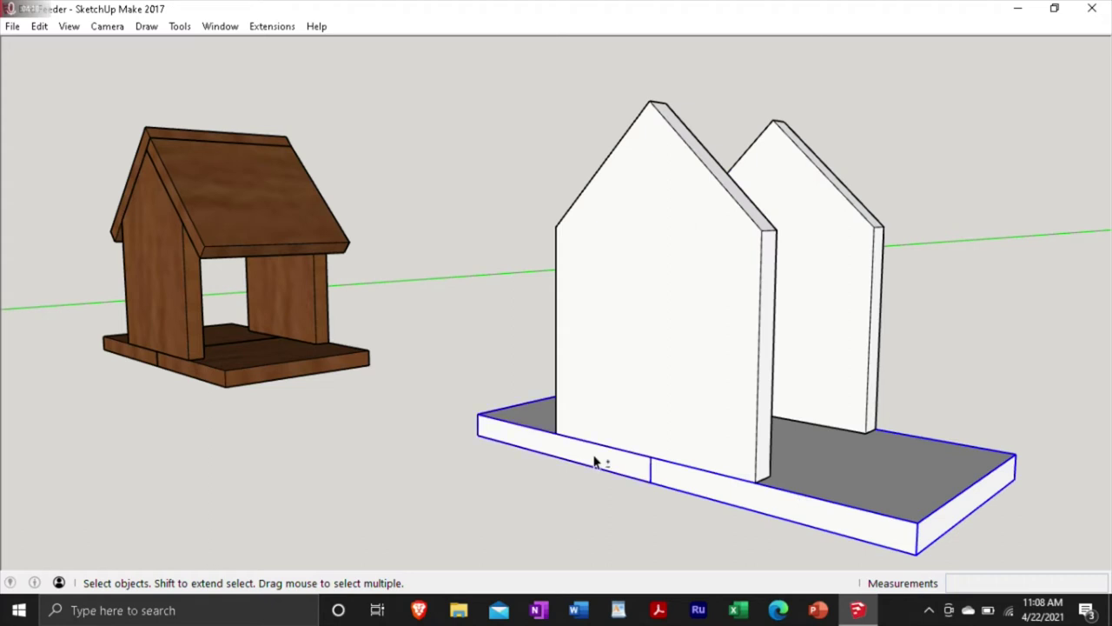
{"action": "key", "text": "m"}
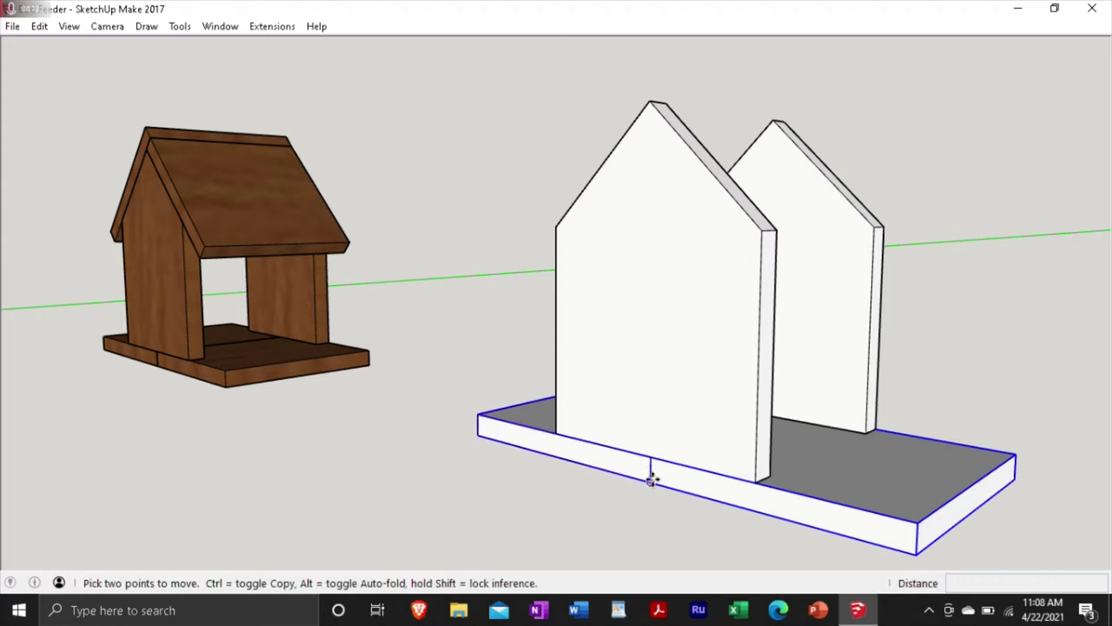
{"action": "key", "text": "ctrl"}
{"action": "left_click", "coordinate": [650, 482]}
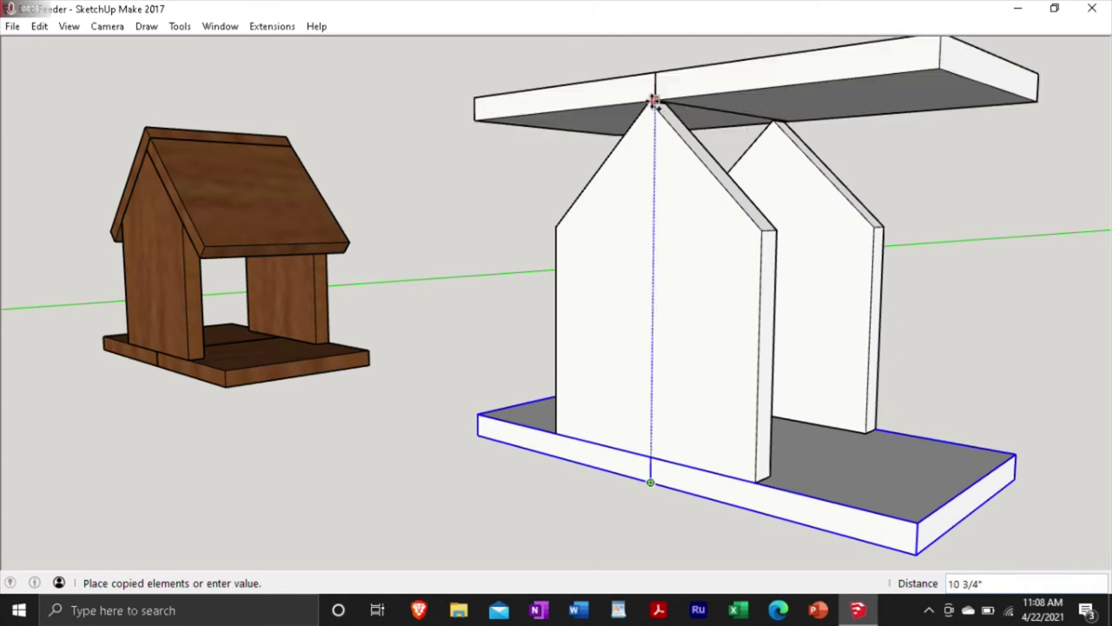
{"action": "left_click", "coordinate": [651, 101]}
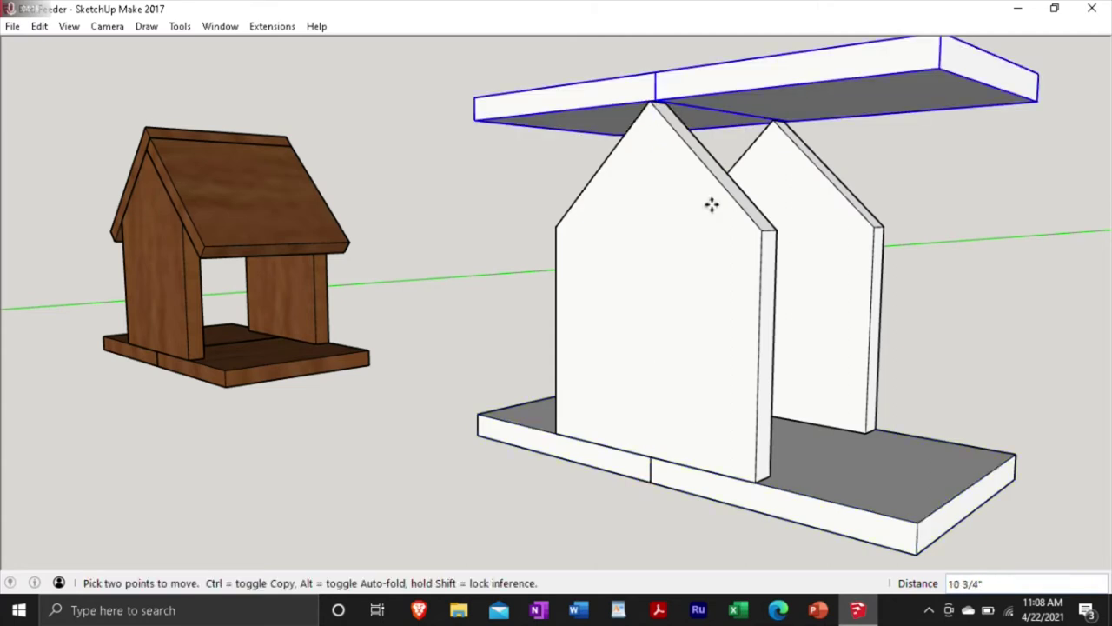
{"action": "key", "text": "space"}
{"action": "left_click", "coordinate": [954, 186]}
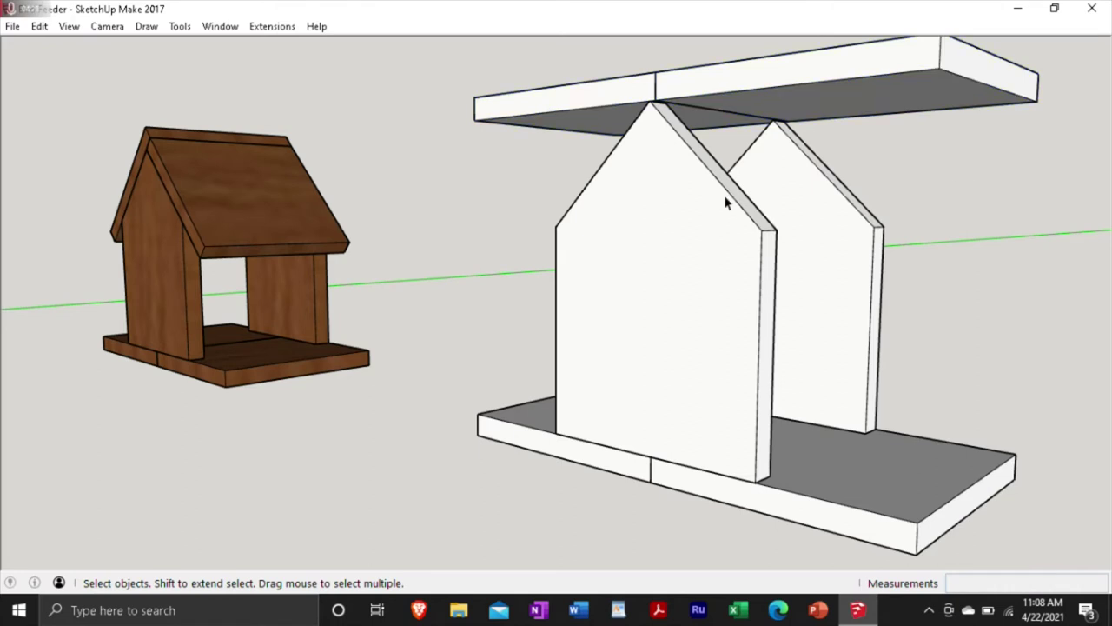
- Rotate the right roof panel about the front gable peak so it lies on the end walls' right slope
{"action": "key", "text": "q"}
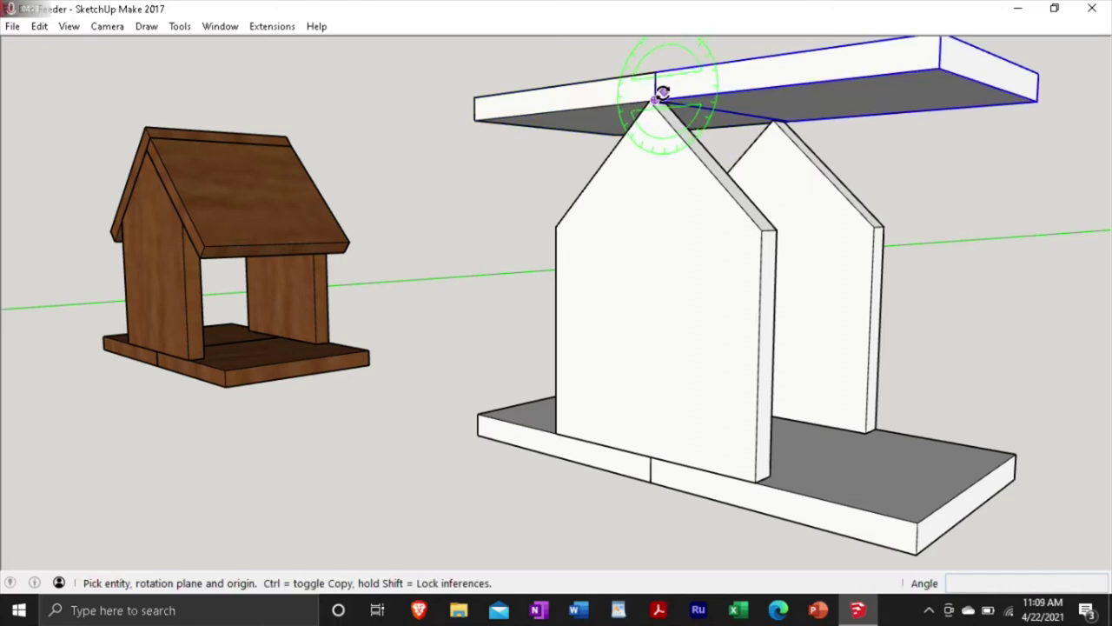
{"action": "left_click", "coordinate": [657, 99]}
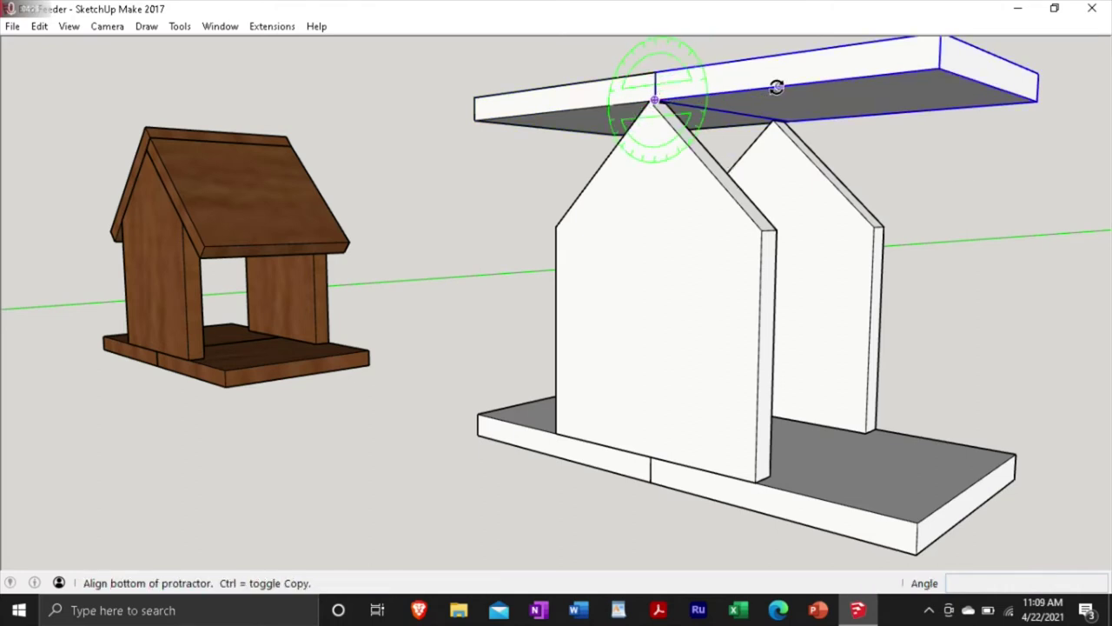
{"action": "left_click", "coordinate": [776, 87]}
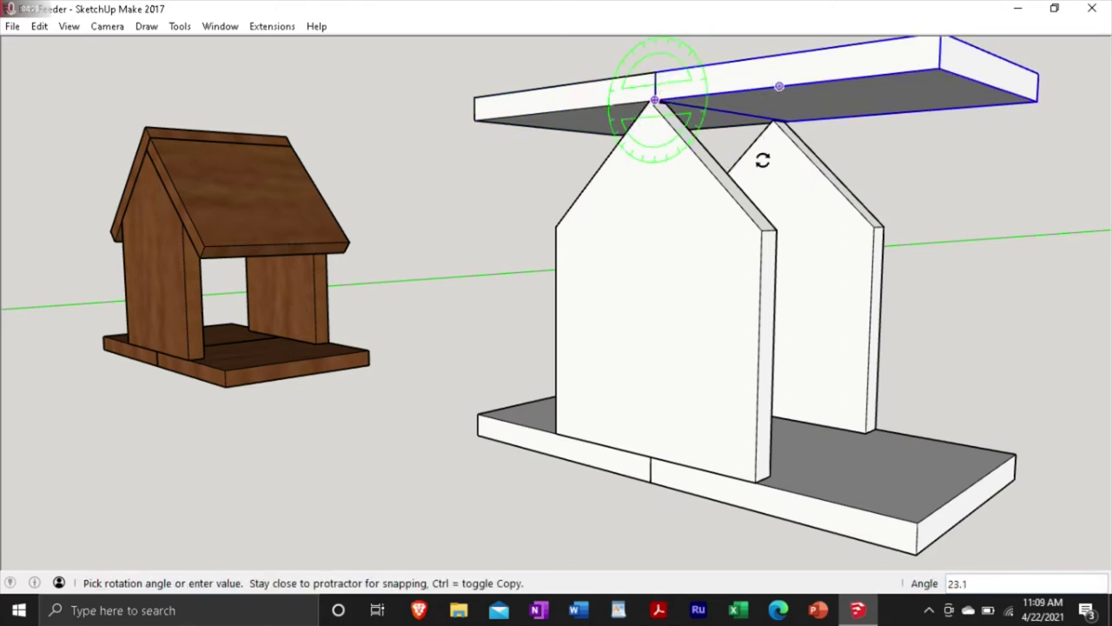
{"action": "left_click", "coordinate": [762, 233]}
{"action": "key", "text": "space"}
{"action": "scroll", "coordinate": [499, 179], "scroll_direction": "up", "scroll_amount": 5}
{"action": "scroll", "coordinate": [500, 181], "scroll_direction": "down", "scroll_amount": 8}
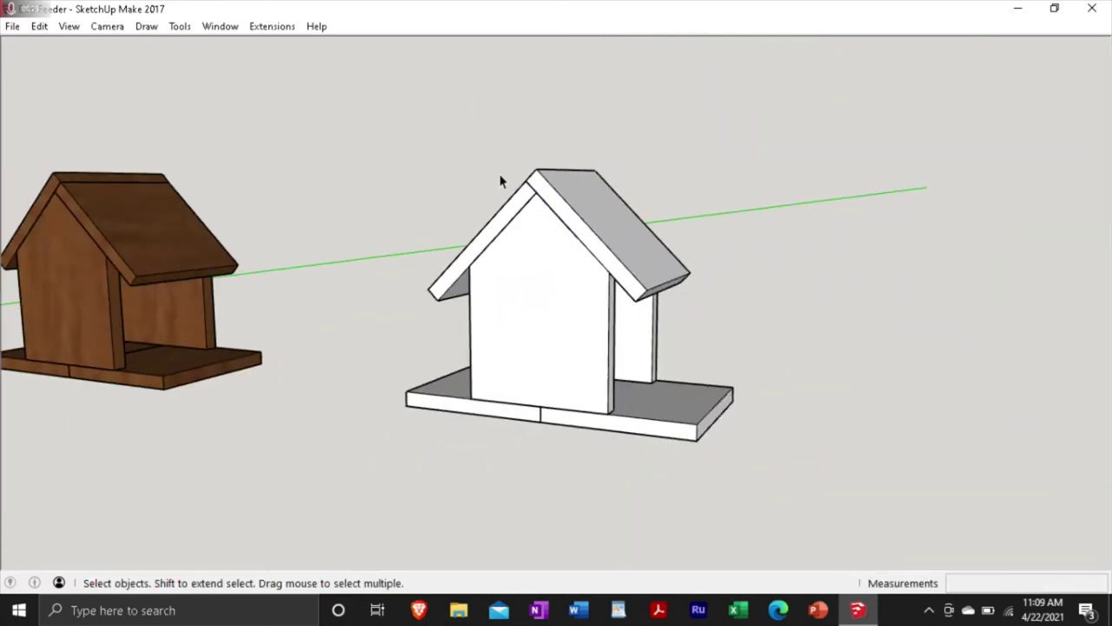
- Examine the assembled feeder's roof, end walls and base from above, the side and below, beside the reference feeder
{"action": "scroll", "coordinate": [501, 180], "scroll_direction": "down", "scroll_amount": 3}
{"action": "scroll", "coordinate": [503, 185], "scroll_direction": "up", "scroll_amount": 3}
{"action": "middle_click_drag", "start_coordinate": [561, 252], "coordinate": [736, 313]}
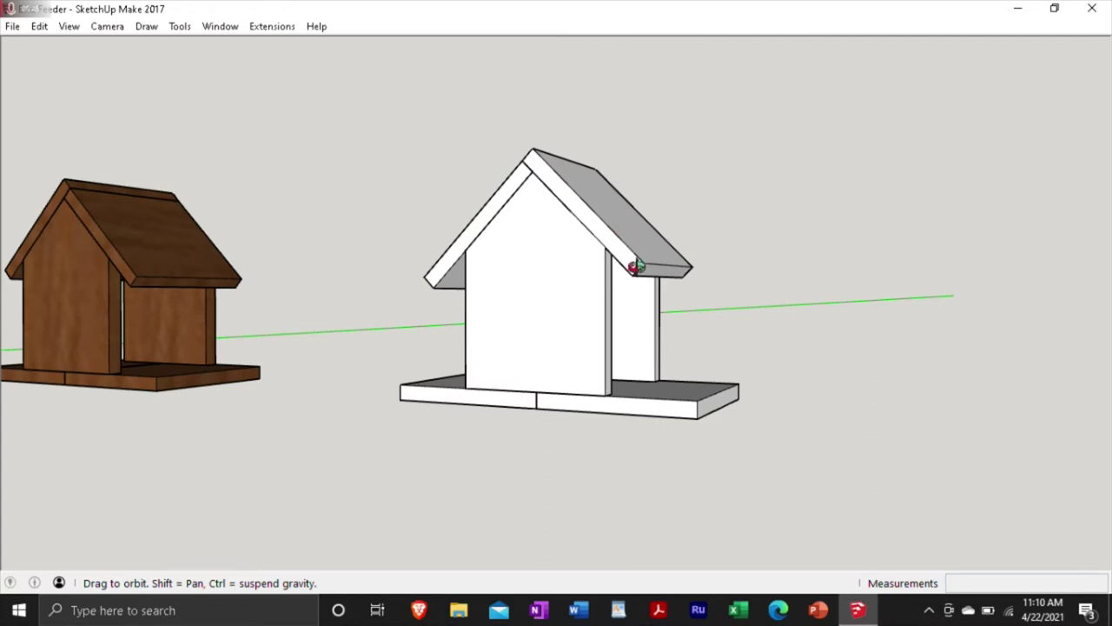
{"action": "left_click_drag", "start_coordinate": [621, 366], "coordinate": [575, 359]}
{"action": "scroll", "coordinate": [575, 359], "scroll_direction": "up", "scroll_amount": 3}
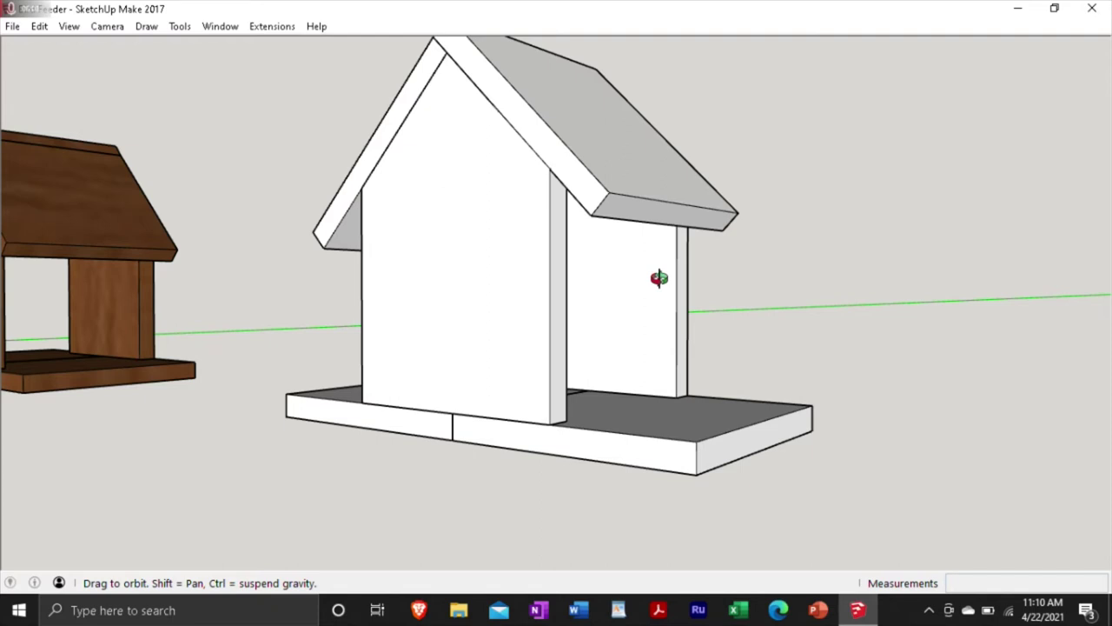
{"action": "left_click_drag", "start_coordinate": [591, 322], "coordinate": [526, 372]}
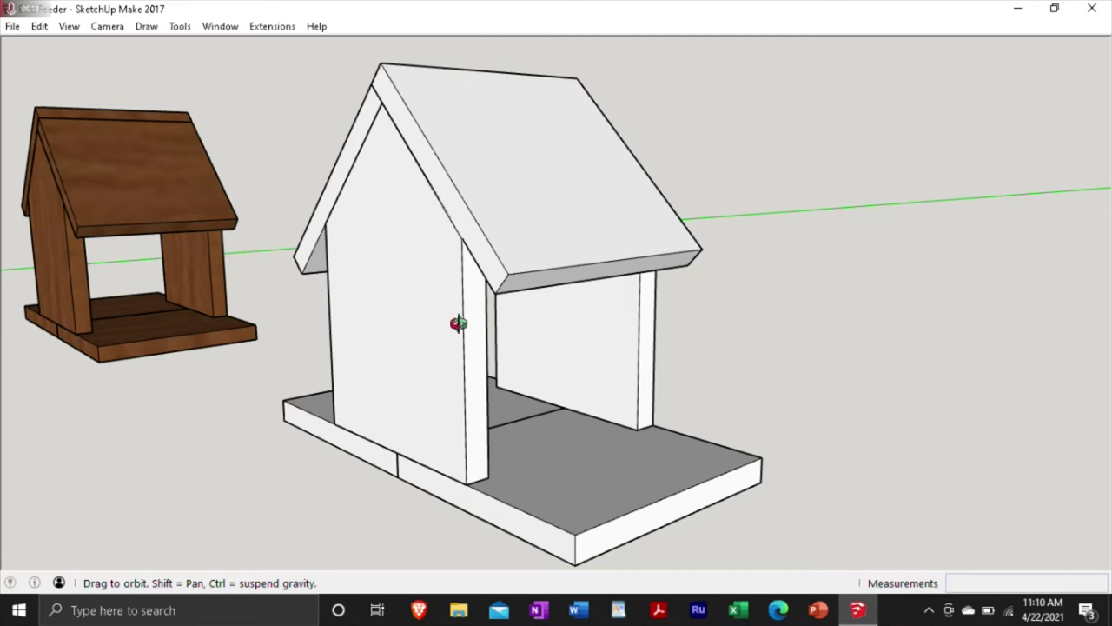
{"action": "left_click_drag", "start_coordinate": [417, 373], "coordinate": [484, 246]}
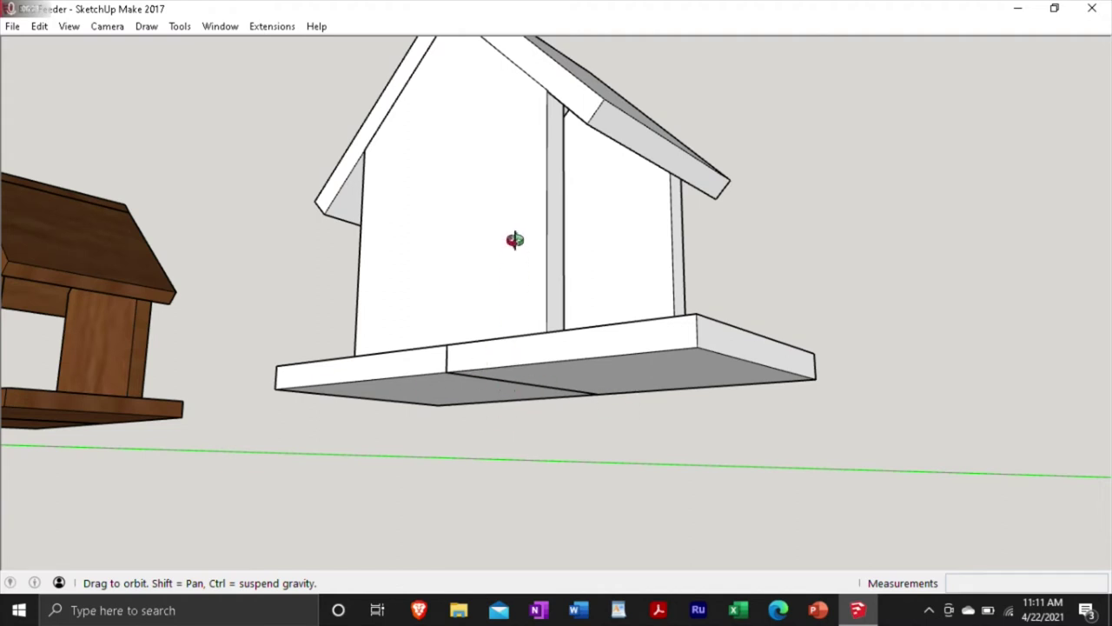
{"action": "left_click_drag", "start_coordinate": [504, 269], "coordinate": [517, 400]}
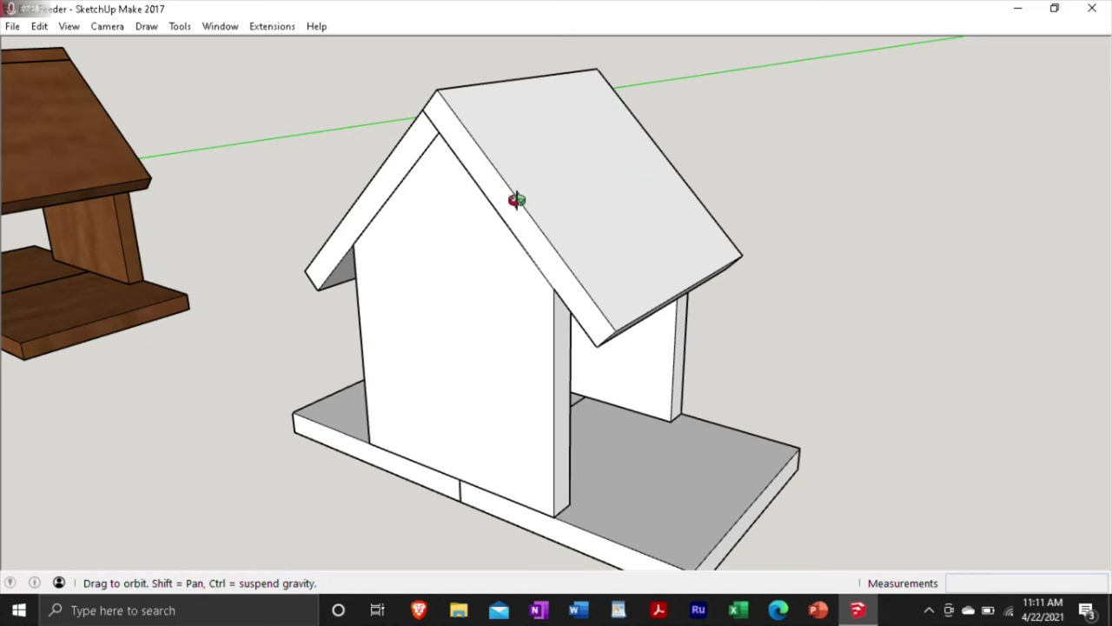
{"action": "left_click_drag", "start_coordinate": [598, 415], "coordinate": [523, 295]}
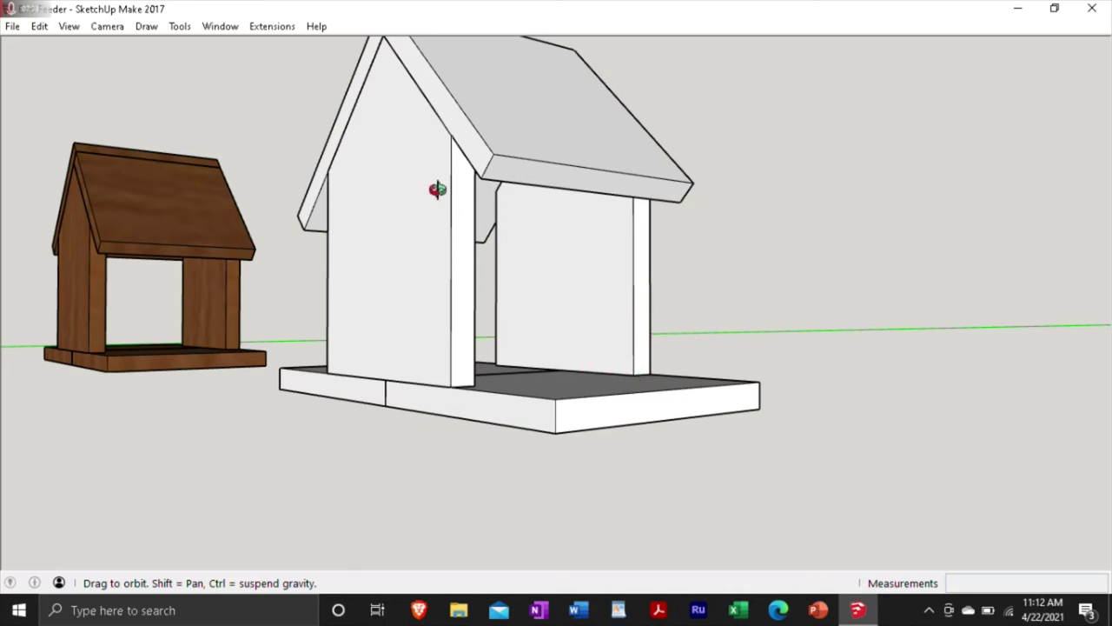
{"action": "left_click_drag", "start_coordinate": [438, 186], "coordinate": [502, 313]}
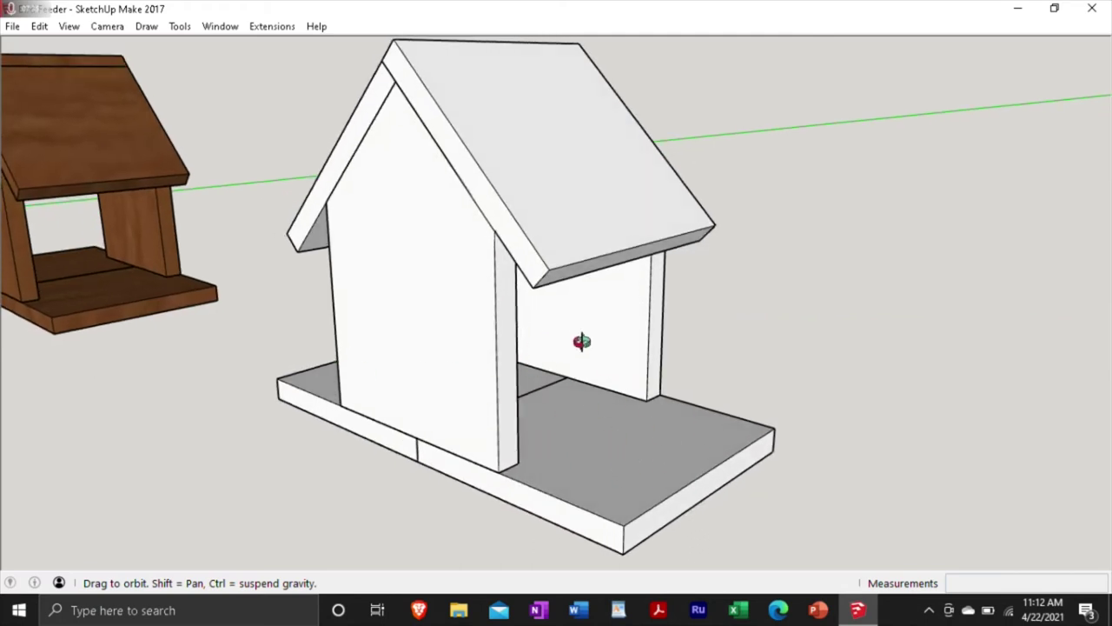
{"action": "left_click_drag", "start_coordinate": [522, 415], "coordinate": [489, 350]}
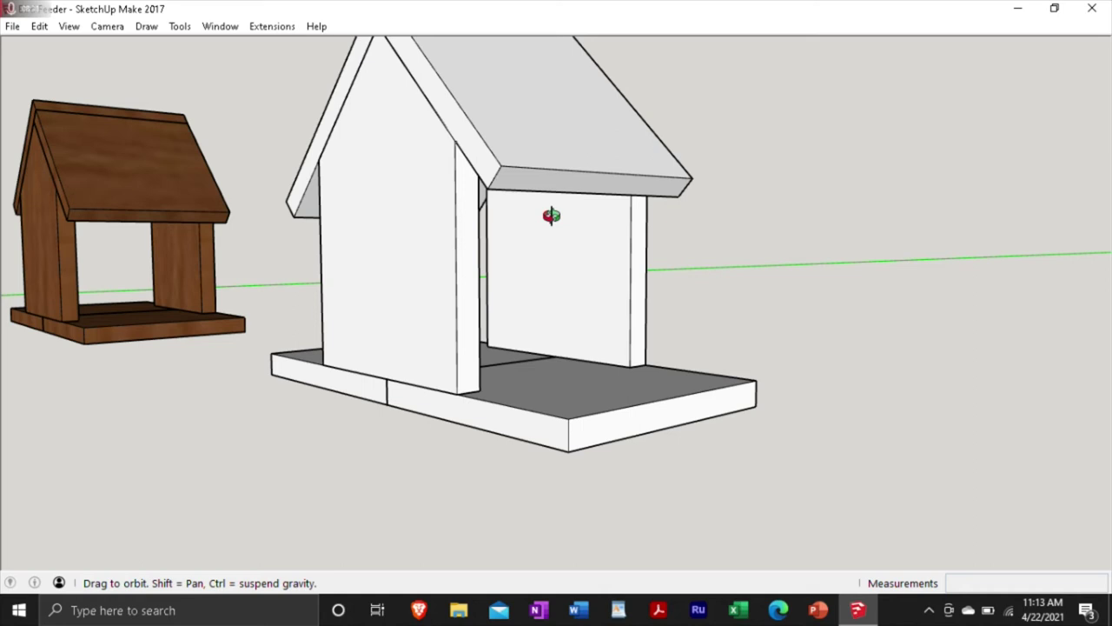
{"action": "left_click_drag", "start_coordinate": [398, 128], "coordinate": [467, 239]}
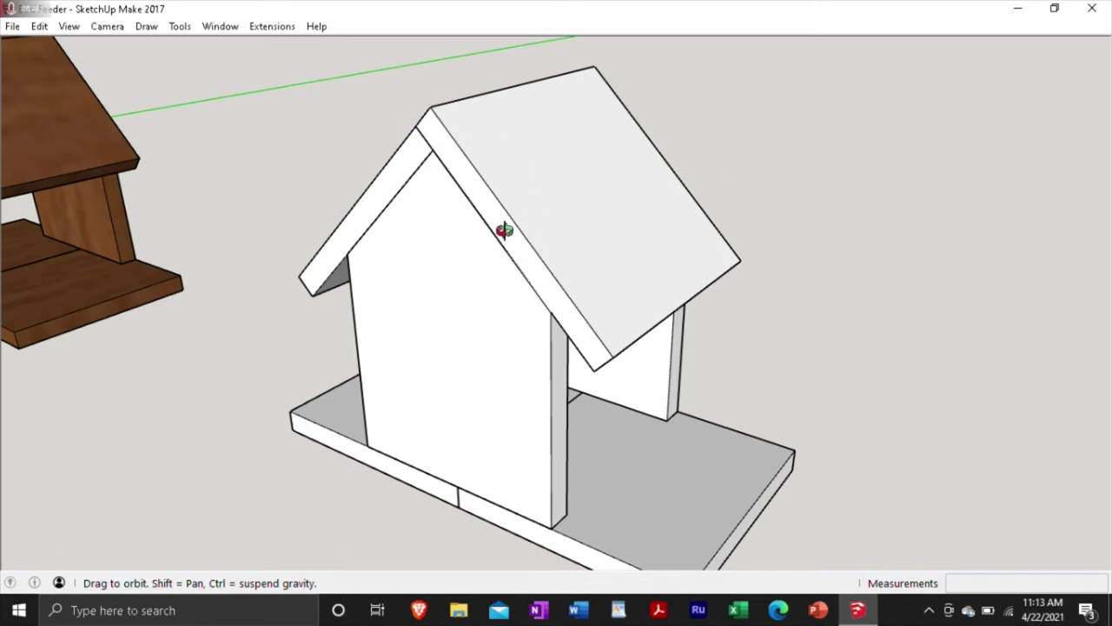
{"action": "left_click_drag", "start_coordinate": [532, 242], "coordinate": [530, 218]}
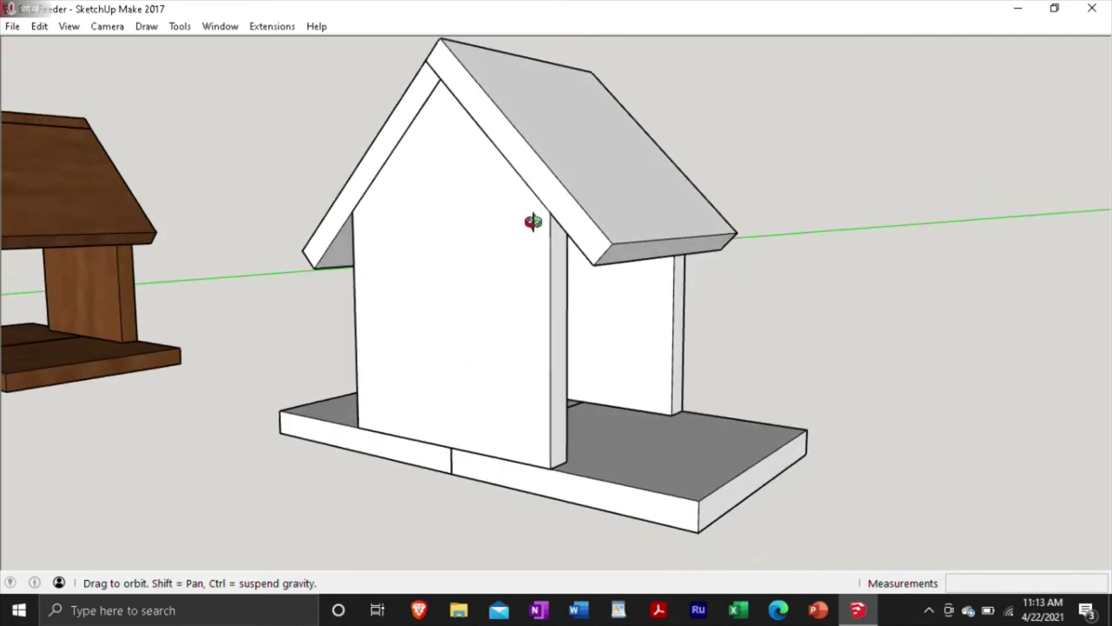
{"action": "left_click_drag", "start_coordinate": [633, 314], "coordinate": [608, 273]}
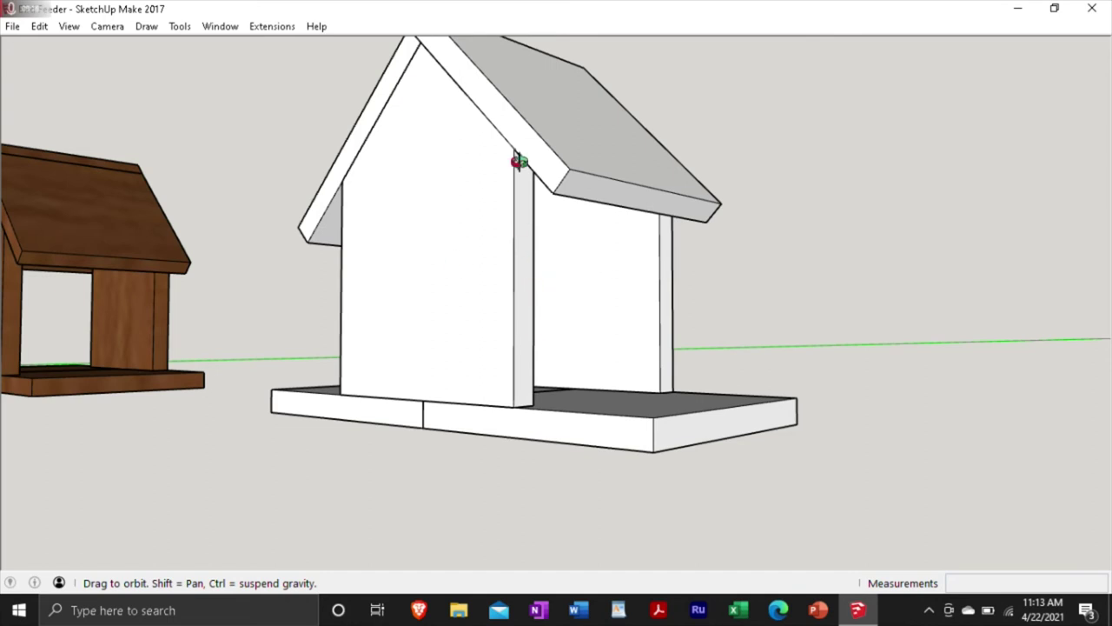
{"action": "left_click_drag", "start_coordinate": [549, 271], "coordinate": [555, 308]}
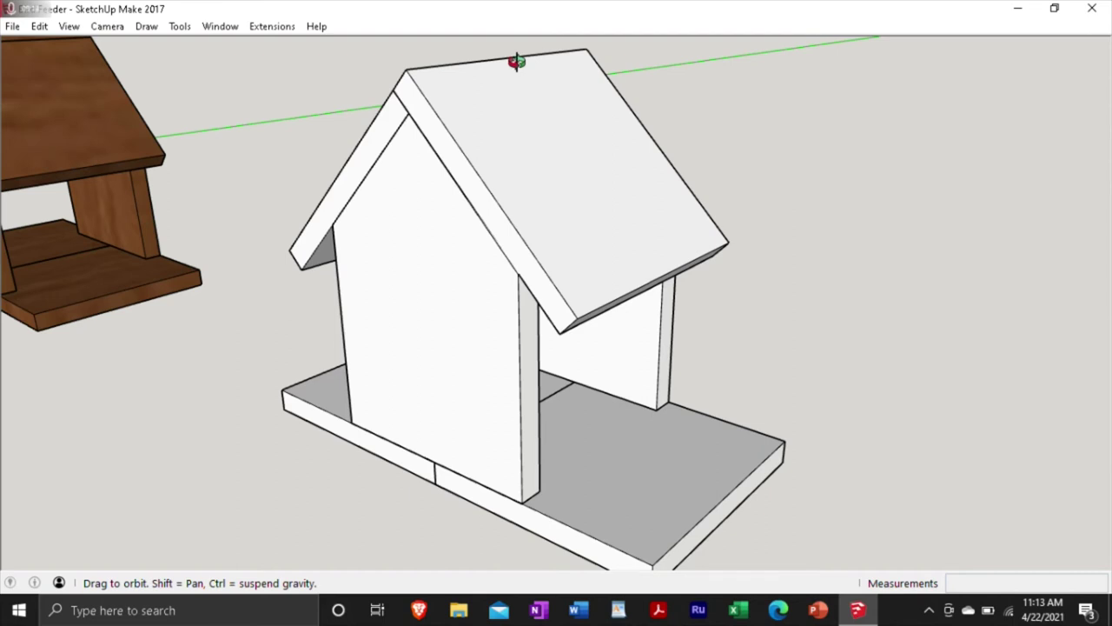
{"action": "left_click_drag", "start_coordinate": [516, 426], "coordinate": [478, 318]}
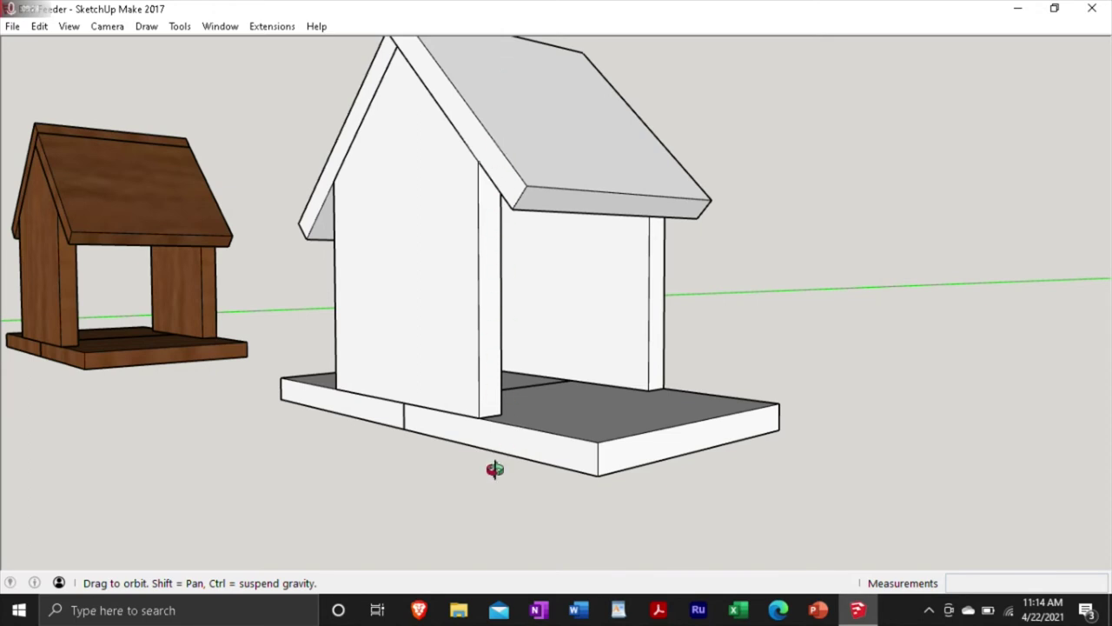
{"action": "left_click_drag", "start_coordinate": [495, 469], "coordinate": [531, 298]}
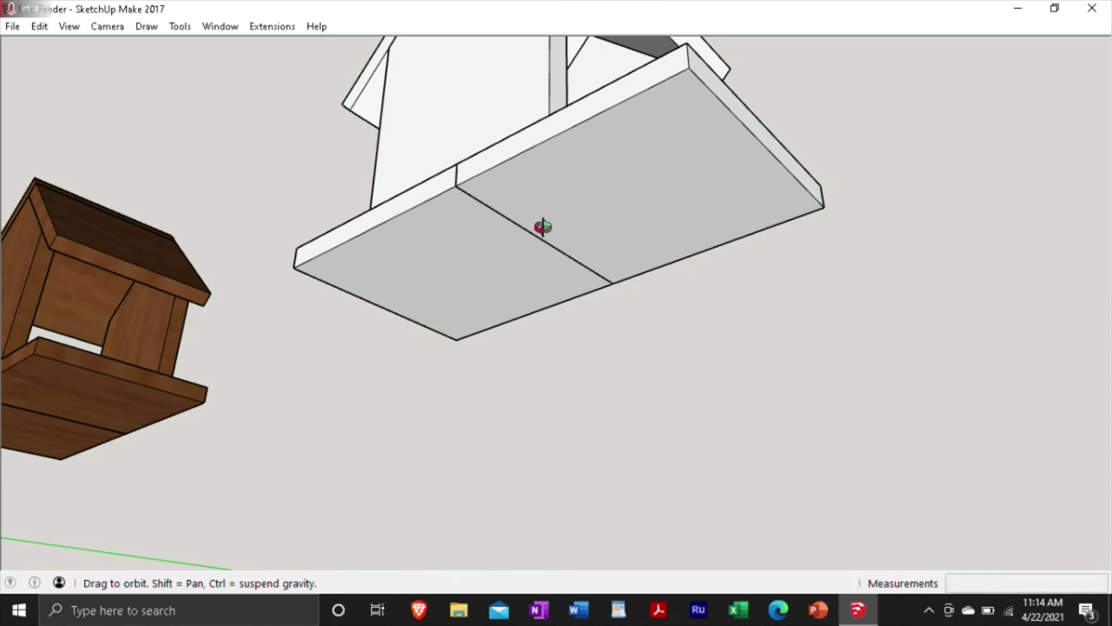
{"action": "left_click_drag", "start_coordinate": [529, 141], "coordinate": [530, 339]}
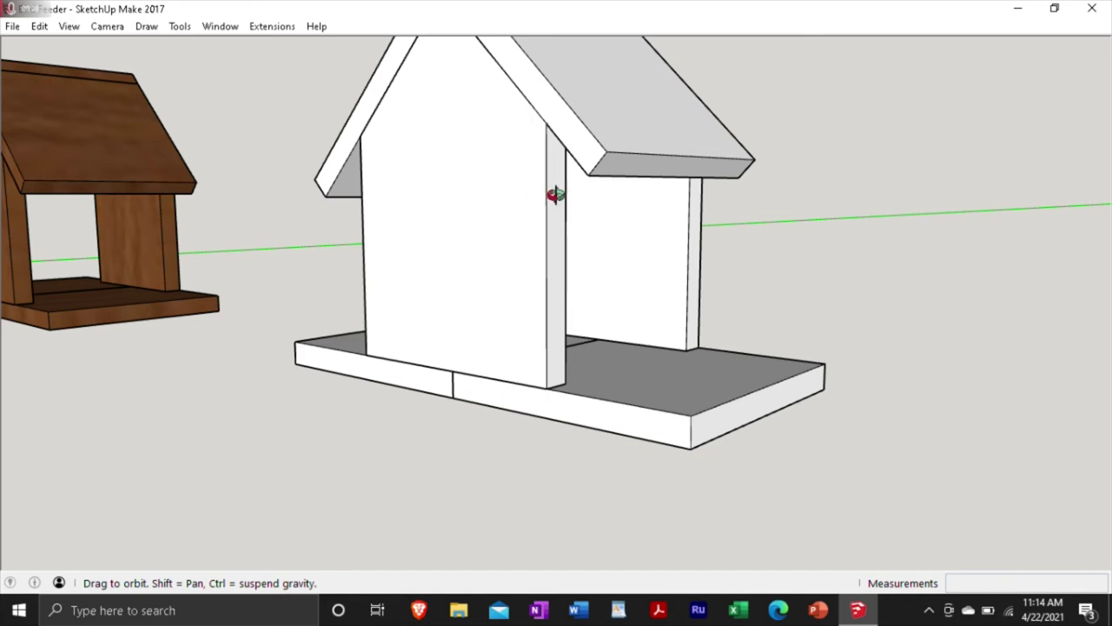
{"action": "left_click_drag", "start_coordinate": [557, 198], "coordinate": [506, 296], "text": "shift"}
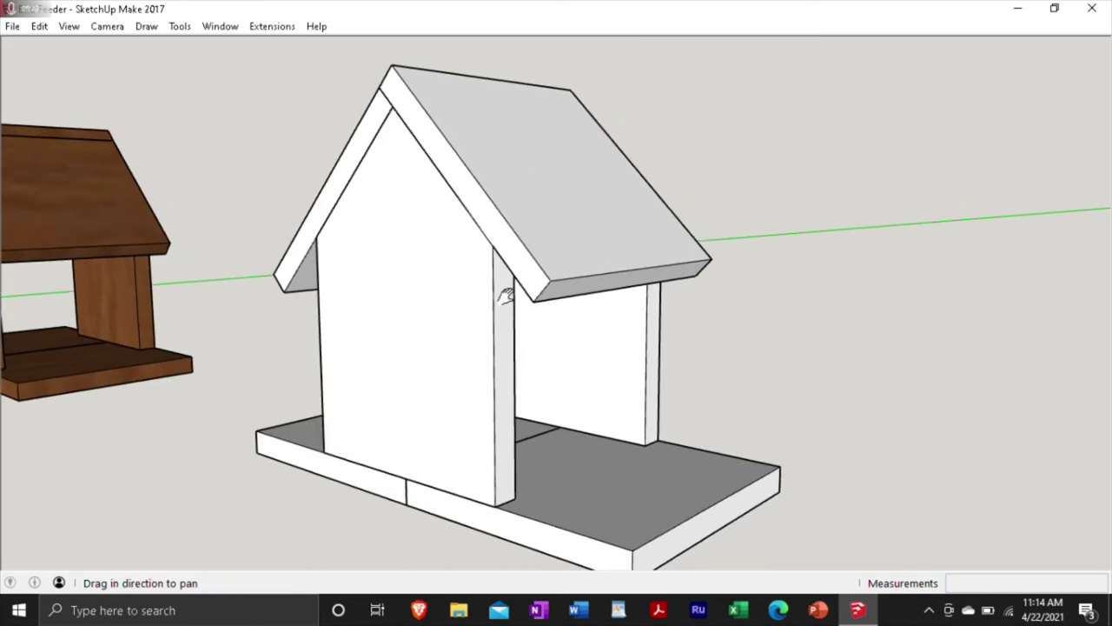
{"action": "left_click_drag", "start_coordinate": [506, 294], "coordinate": [497, 280], "text": "shift"}
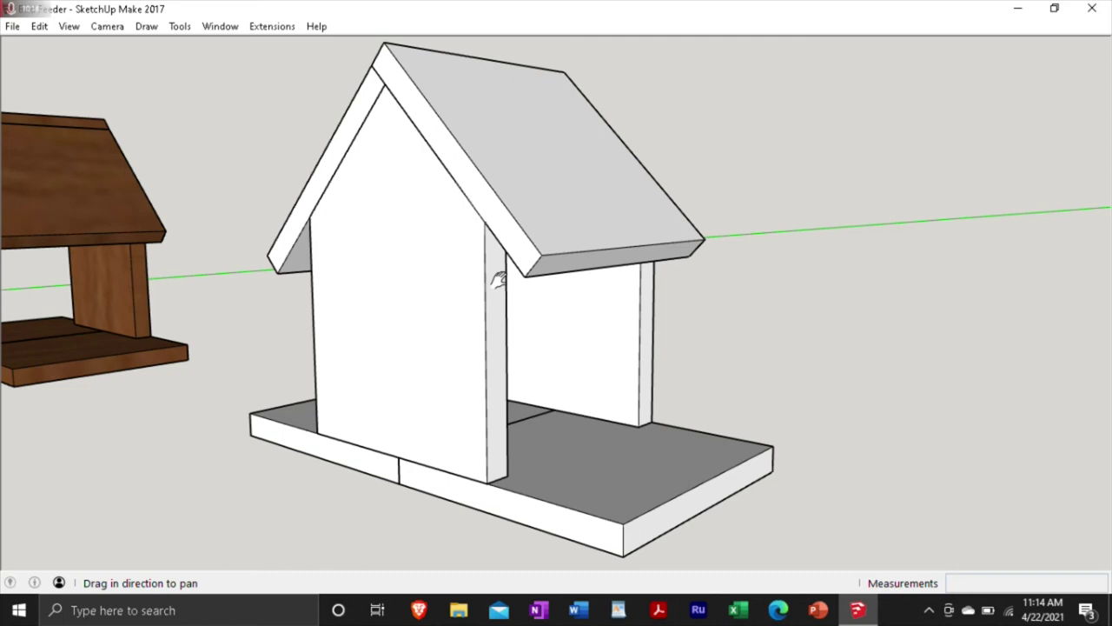
- Save the bird feeder model
{"action": "left_click", "coordinate": [12, 26]}
{"action": "left_click", "coordinate": [76, 86]}
{"action": "key", "text": "h"}
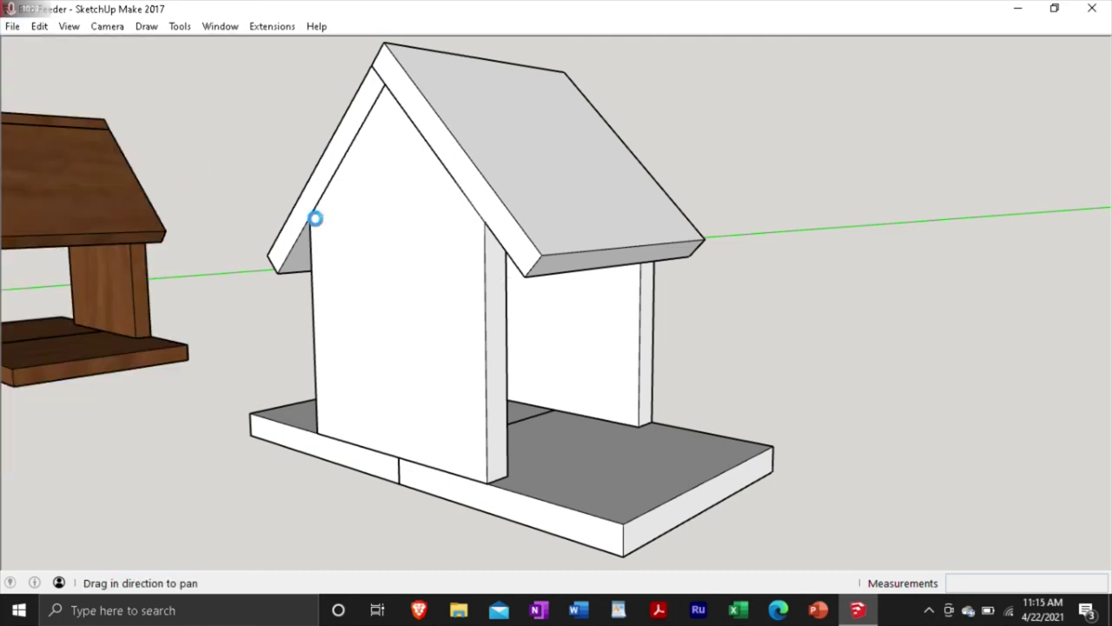